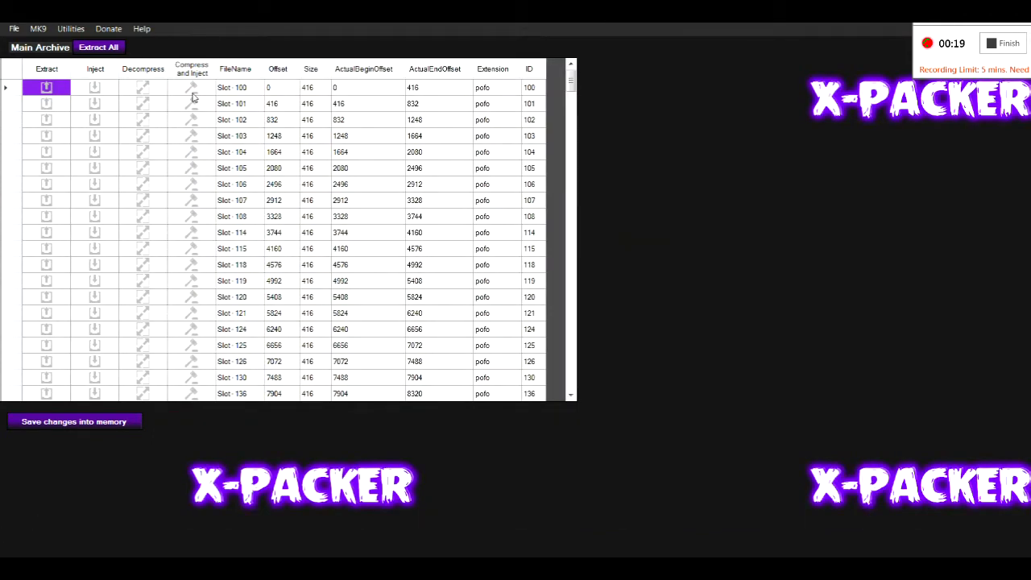
click(14, 30)
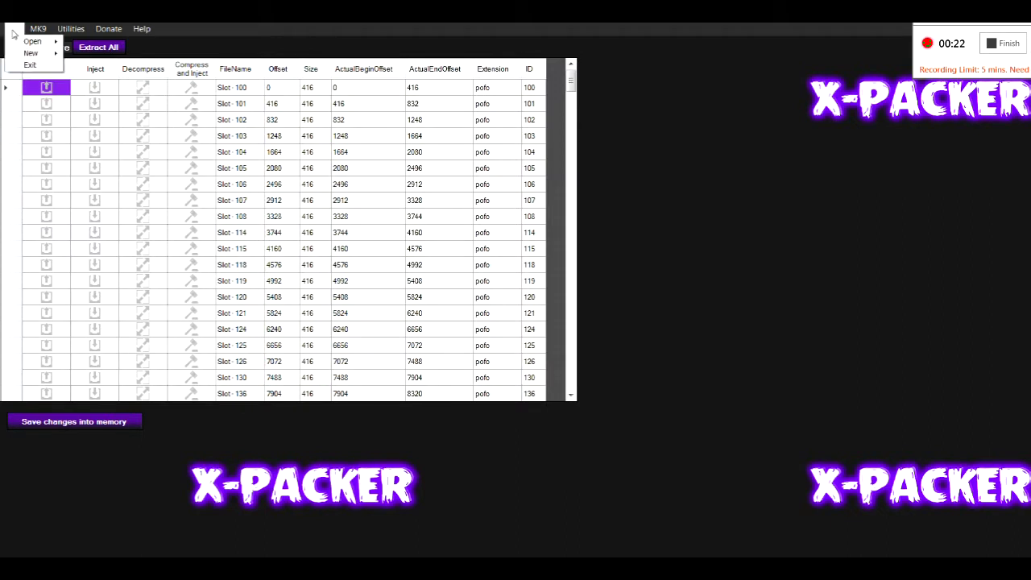
mouse_move(33, 41)
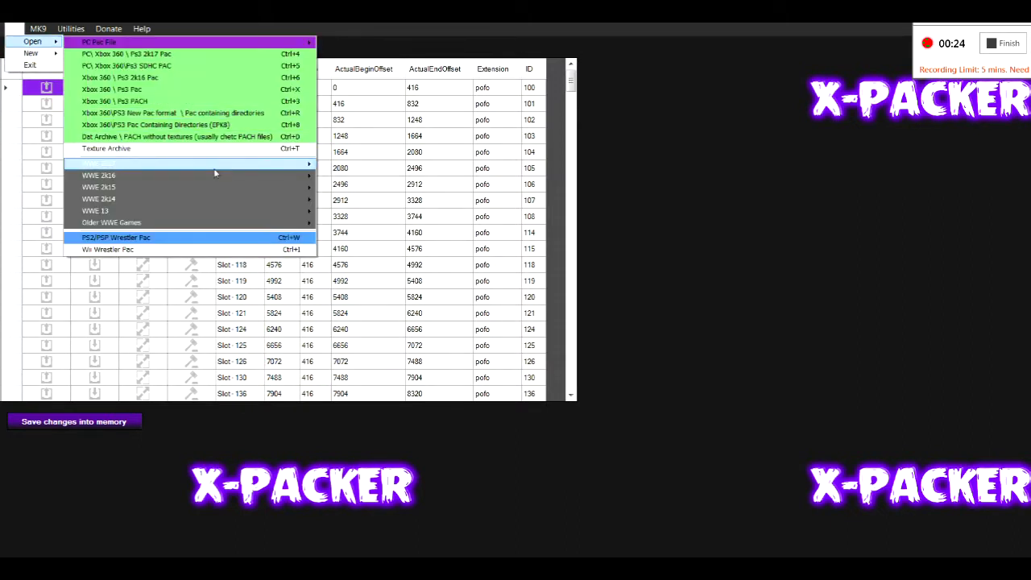
mouse_move(215, 166)
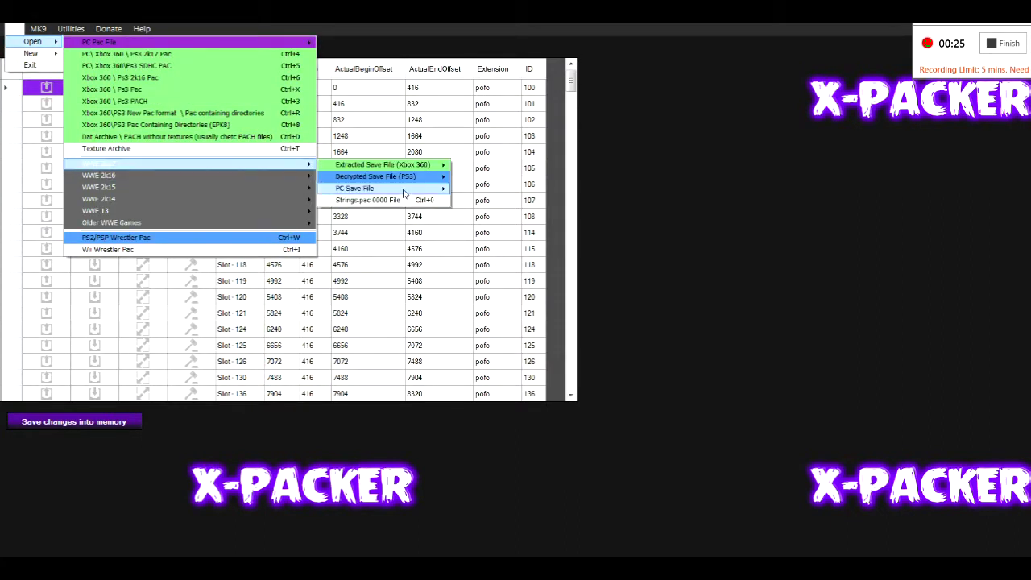
mouse_move(405, 191)
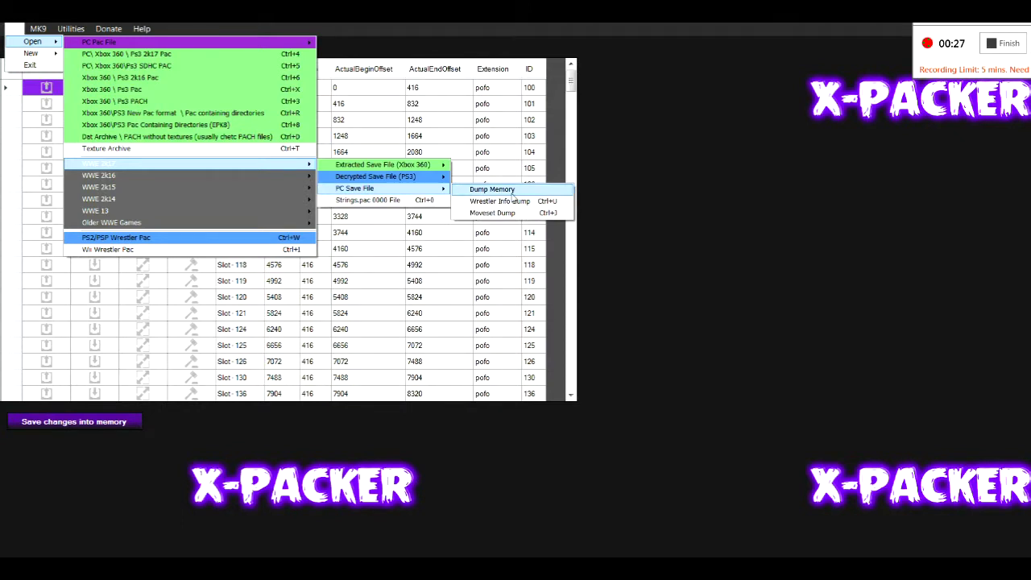
key(Escape)
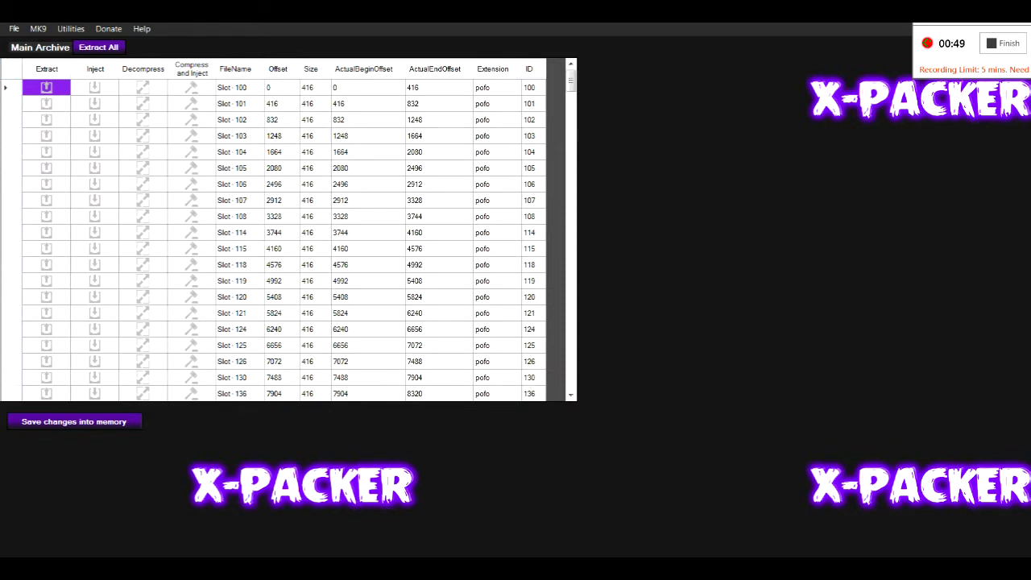
Open wrestler_info_dump.save as the WWE 2K17 PC save's wrestler info dump.
click(13, 28)
mouse_move(36, 42)
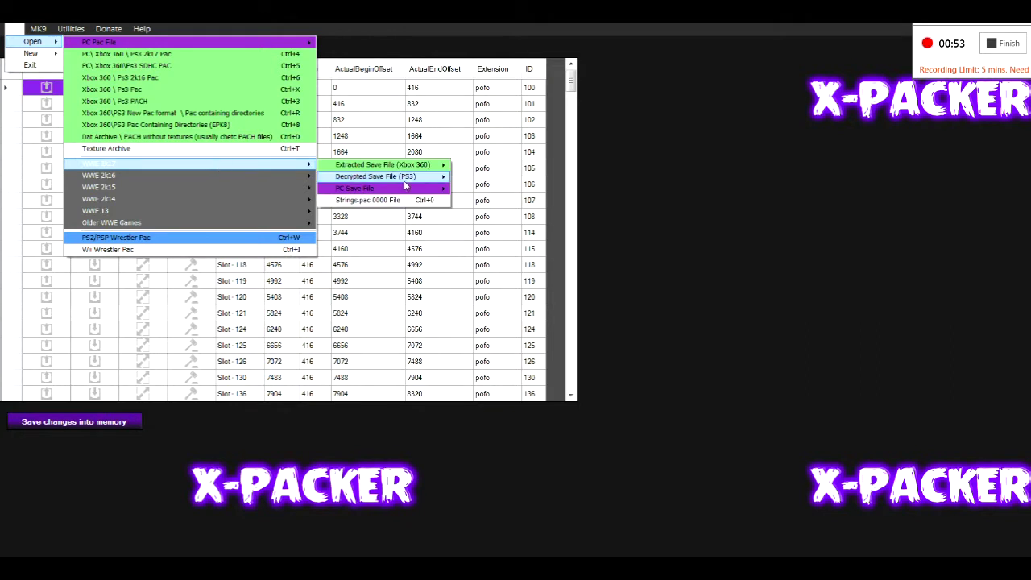
mouse_move(369, 192)
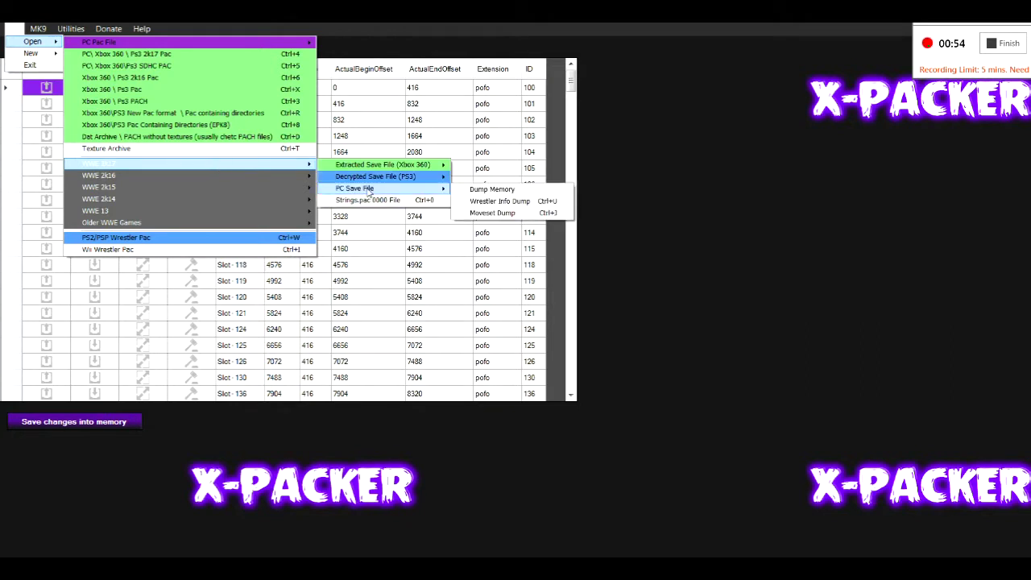
click(501, 201)
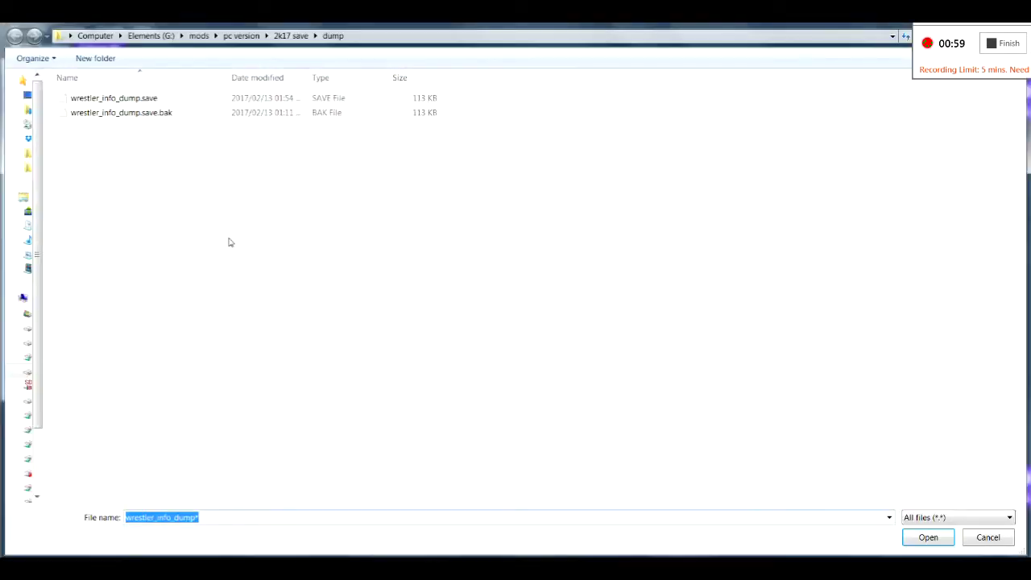
double_click(133, 101)
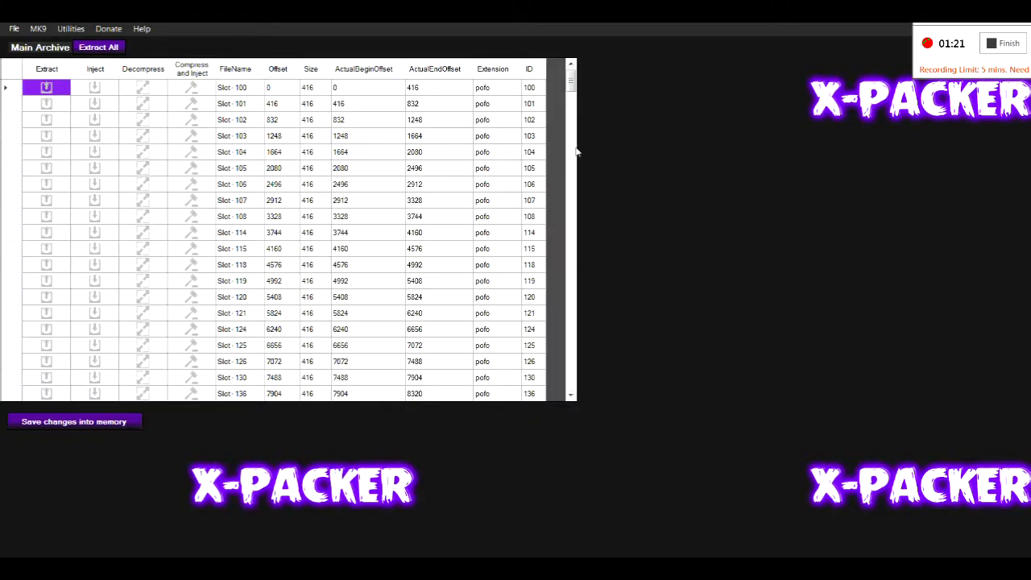
Inject the file Slot - 100.pofo into the Slot - 464 entry of the wrestler info archive.
drag(571, 89, 101, 281)
click(94, 265)
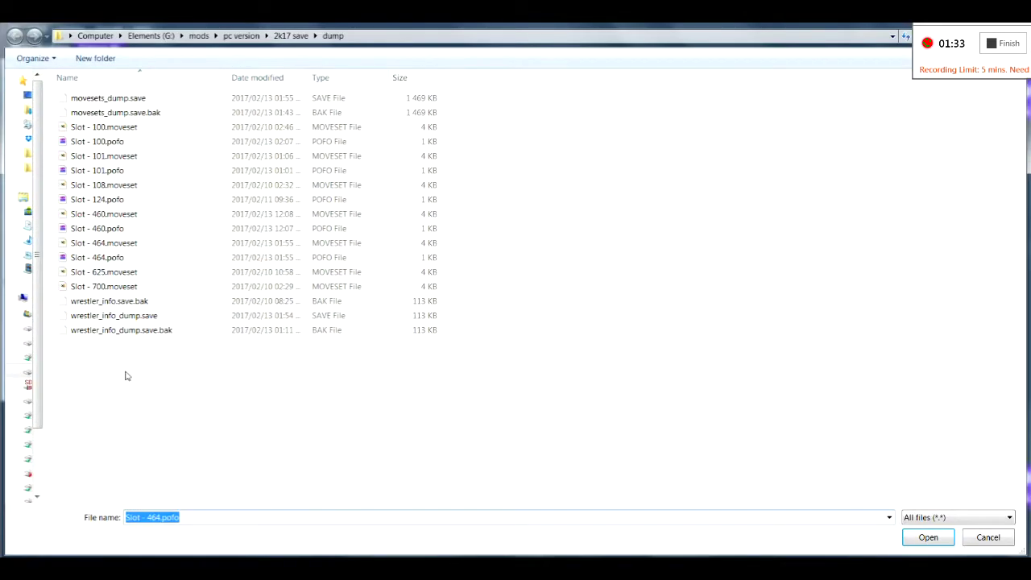
double_click(108, 142)
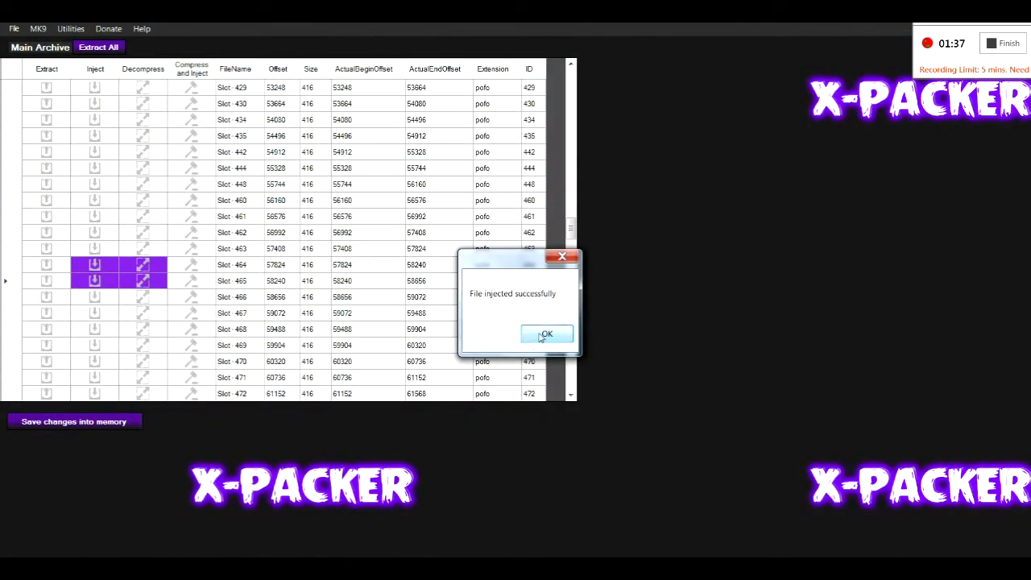
click(547, 333)
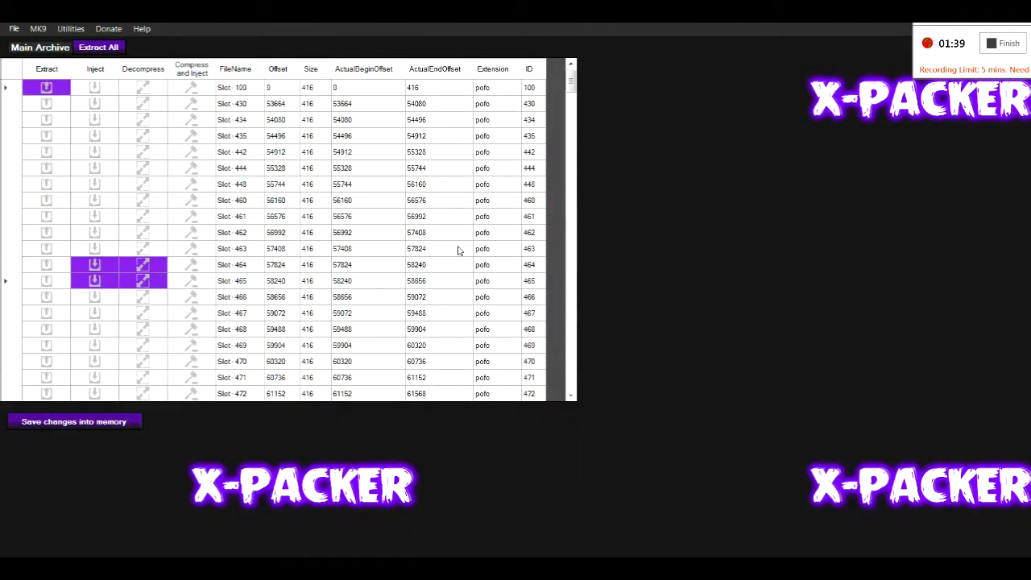
Open the injected entry at offset 57824 in the POFO Editor and set Wrestler ID to 464 and Menu Sort Number to 1464.
drag(571, 89, 570, 237)
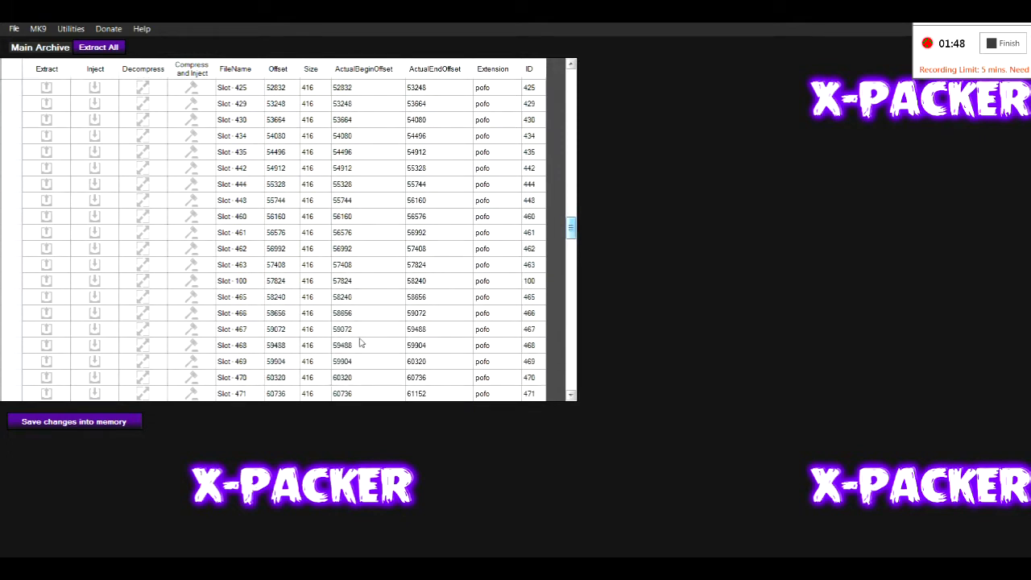
double_click(242, 281)
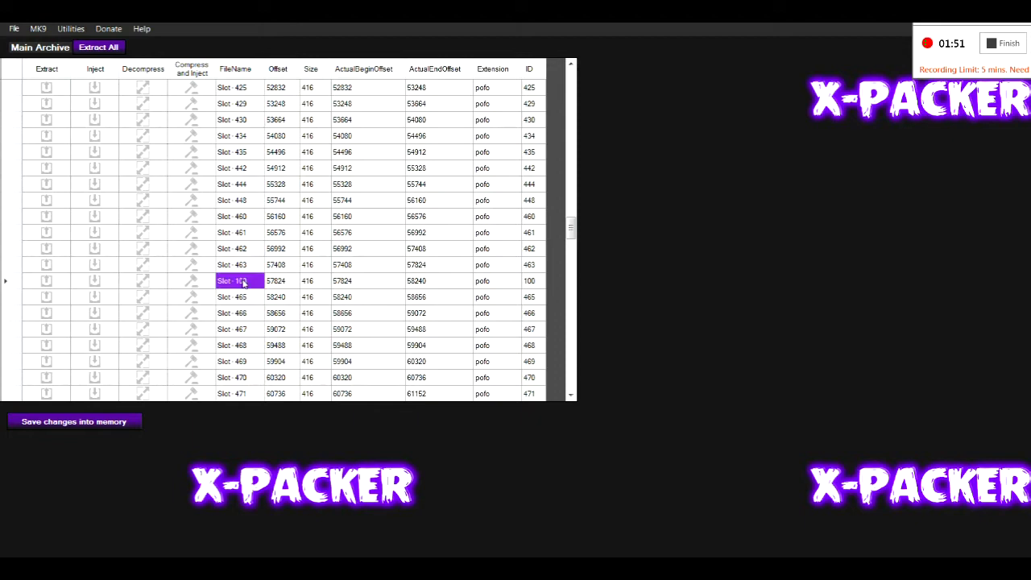
drag(322, 126, 584, 194)
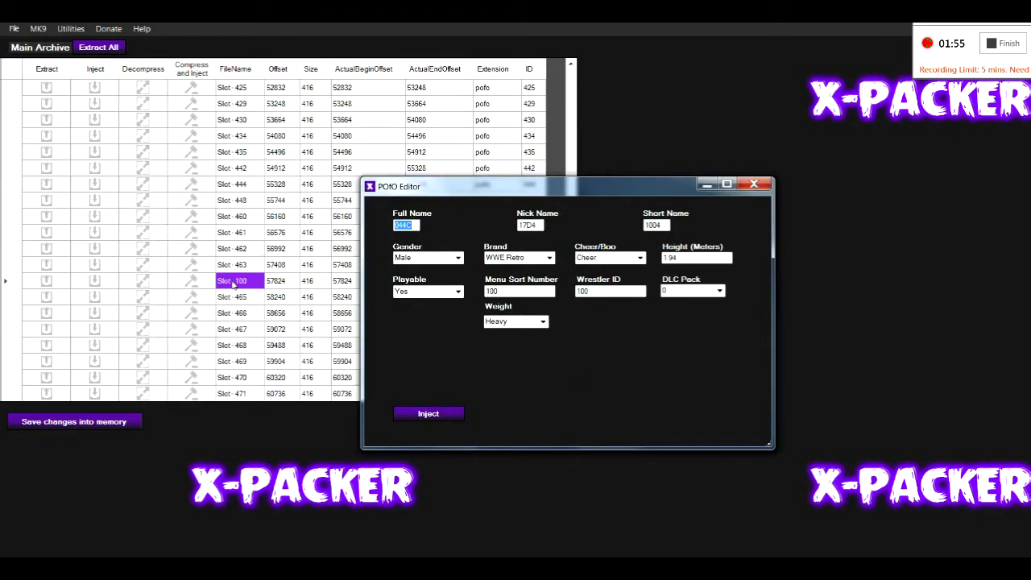
double_click(597, 296)
text(464)
double_click(516, 292)
text(146)
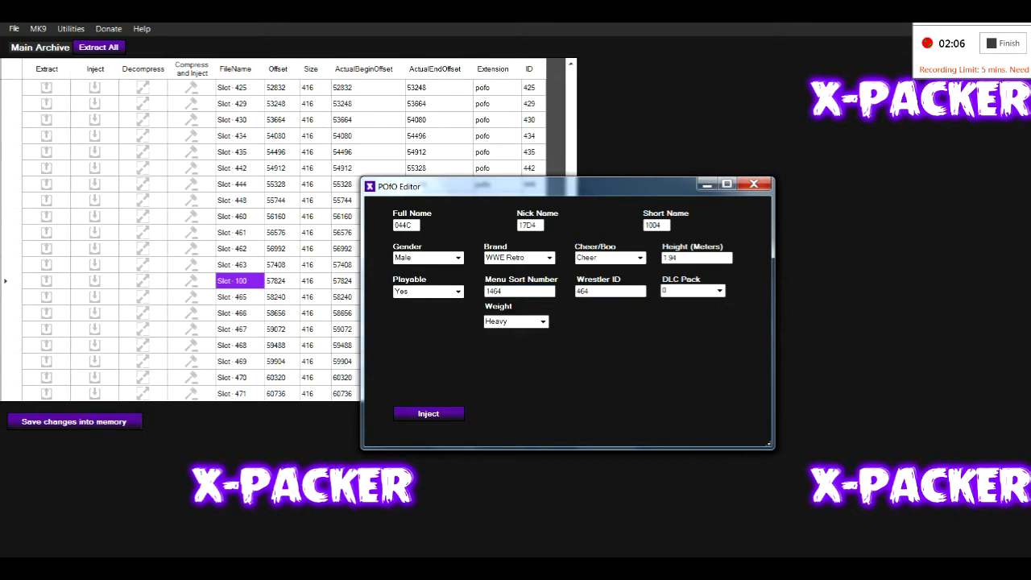
Set the entry's Full Name, Nick Name and Short Name to 1009 and inject the edited profile.
double_click(418, 228)
text(1009)
key(Tab)
text(1009)
key(Tab)
text(1009)
click(427, 412)
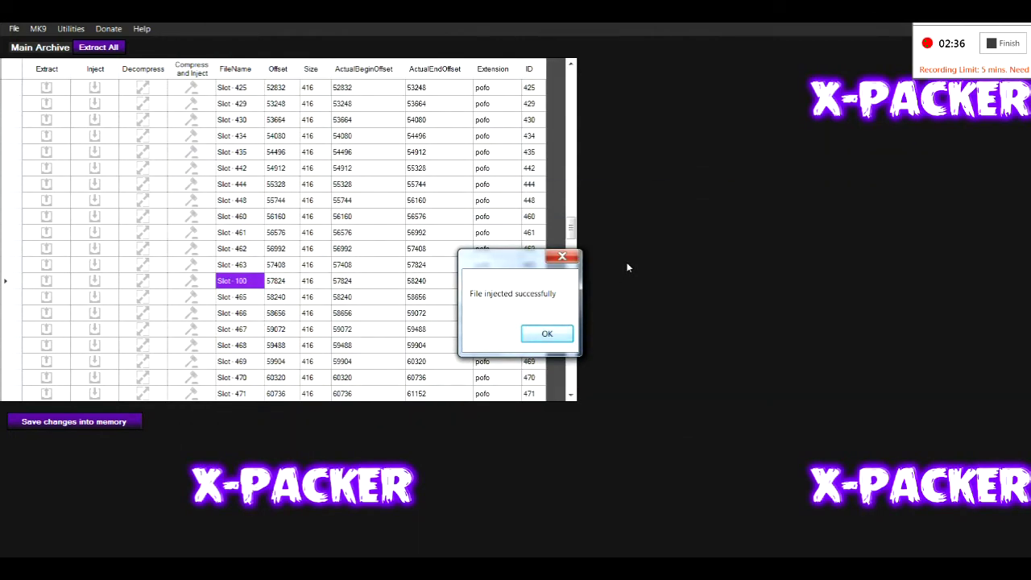
click(547, 337)
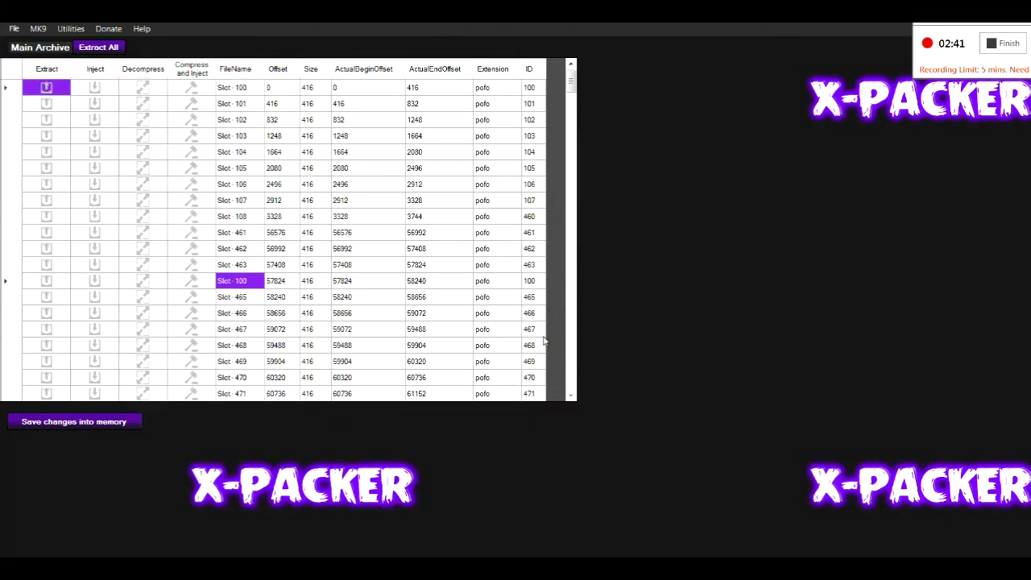
Locate the Slot - 464 entry in the wrestler info list and save the archive changes into memory.
drag(571, 80, 570, 223)
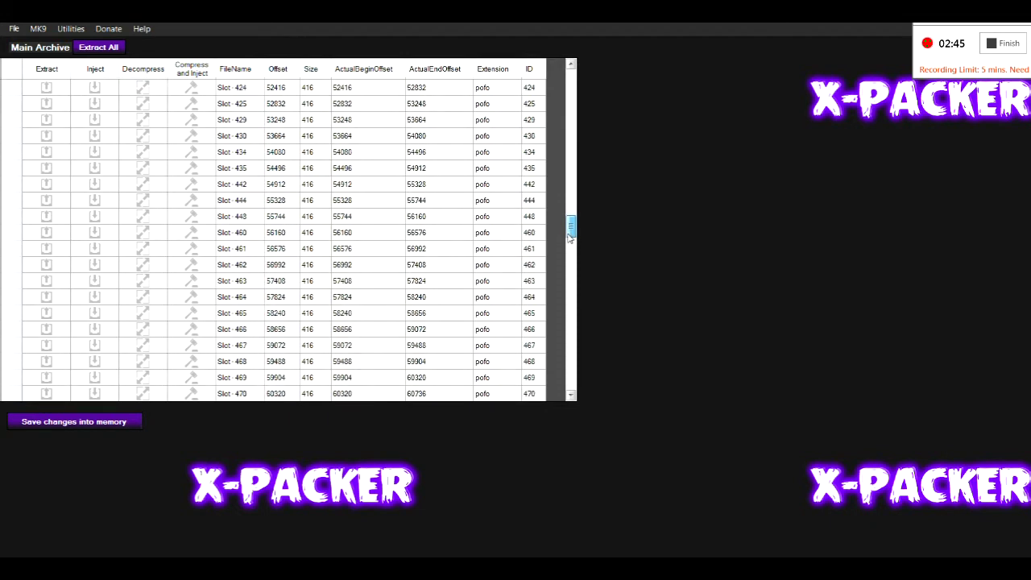
click(244, 298)
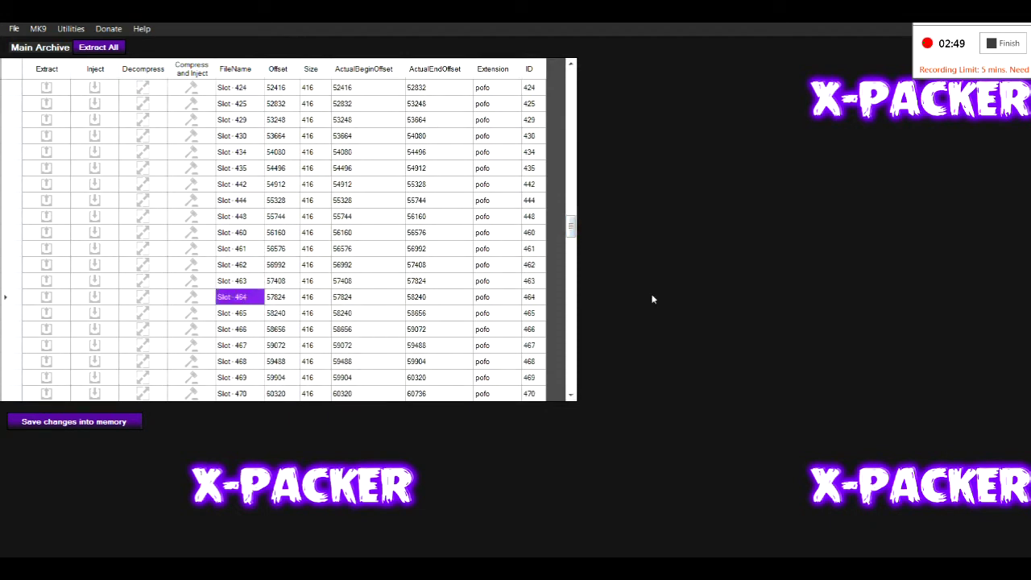
click(102, 423)
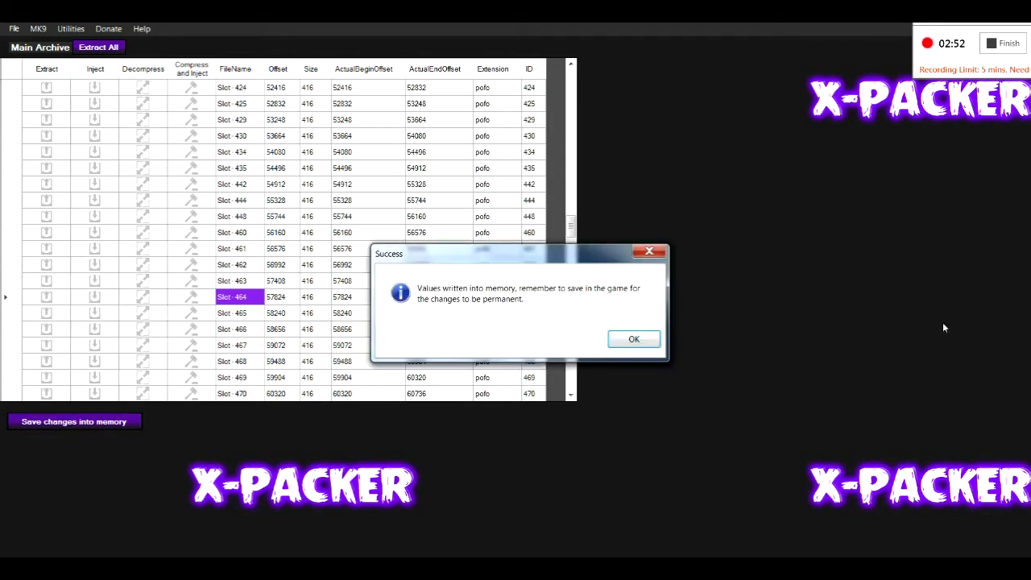
click(637, 342)
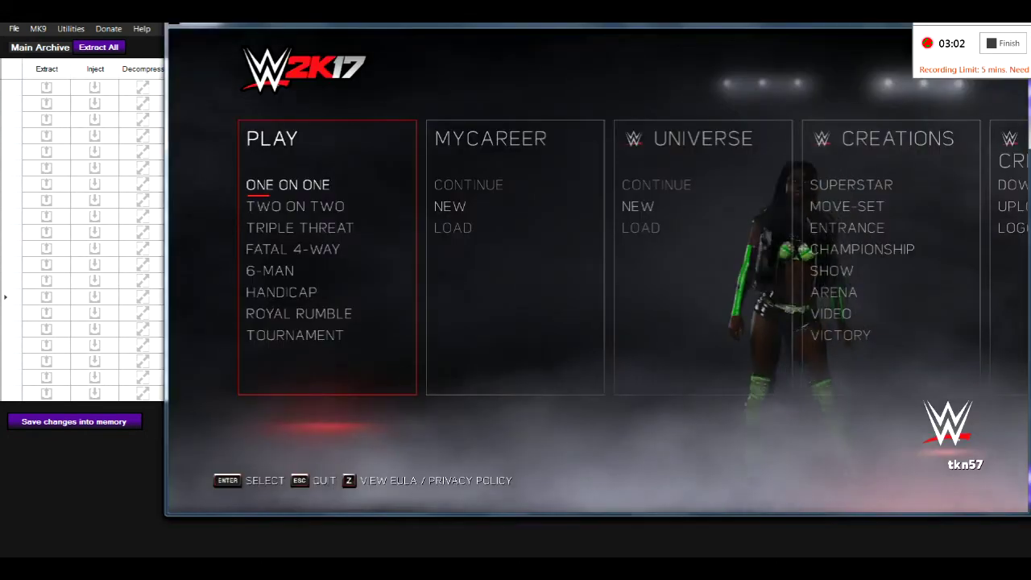
Switch to WWE 2K17 and open the Superstar section under Creations.
key(Right)
key(Right)
key(Right)
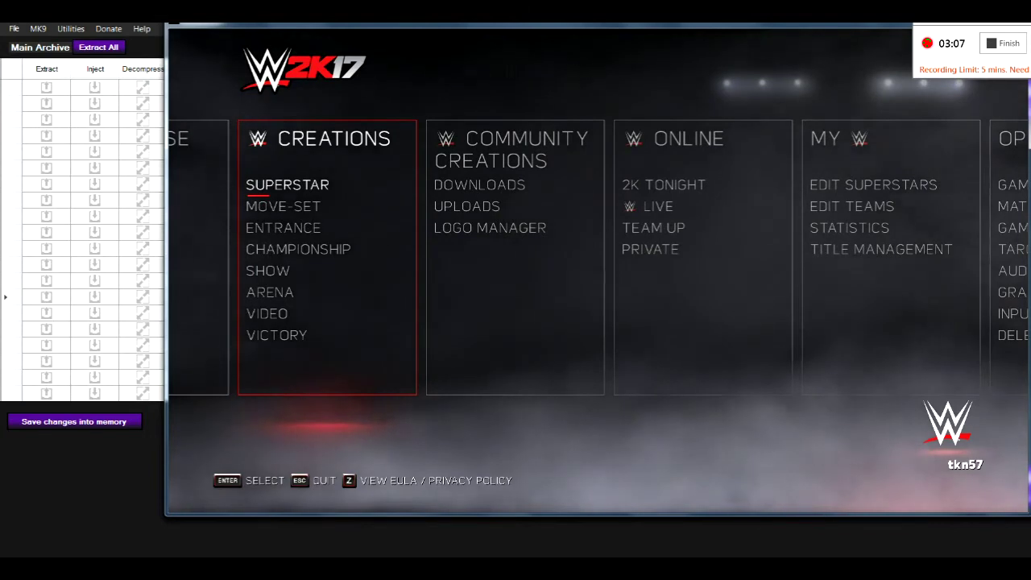
key(Return)
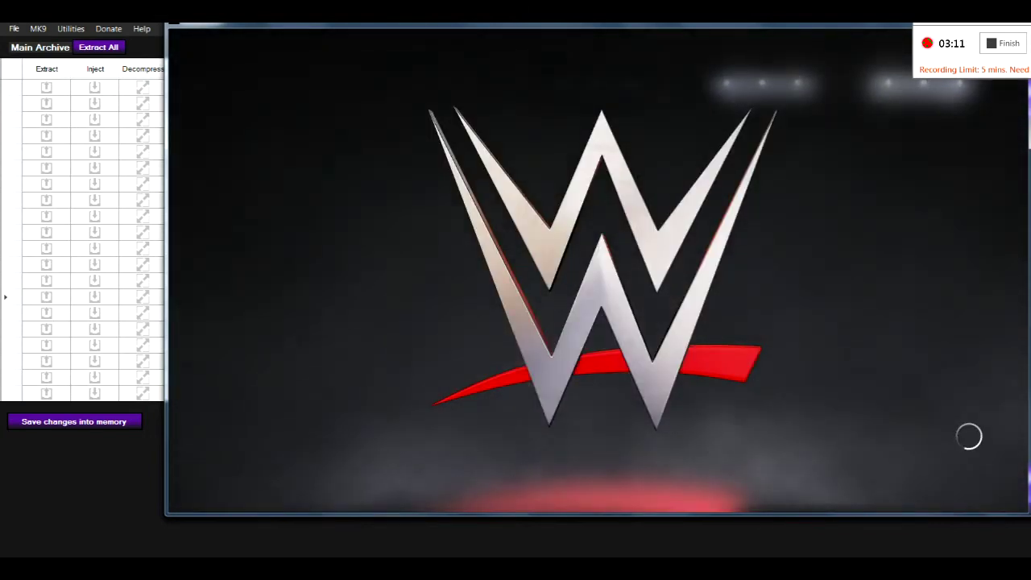
Browse the full superstar roster for the newly added Kurt Angle entry.
key(Down)
key(Down)
key(Down)
key(Down)
key(Down)
key(Down)
key(Down)
key(Down)
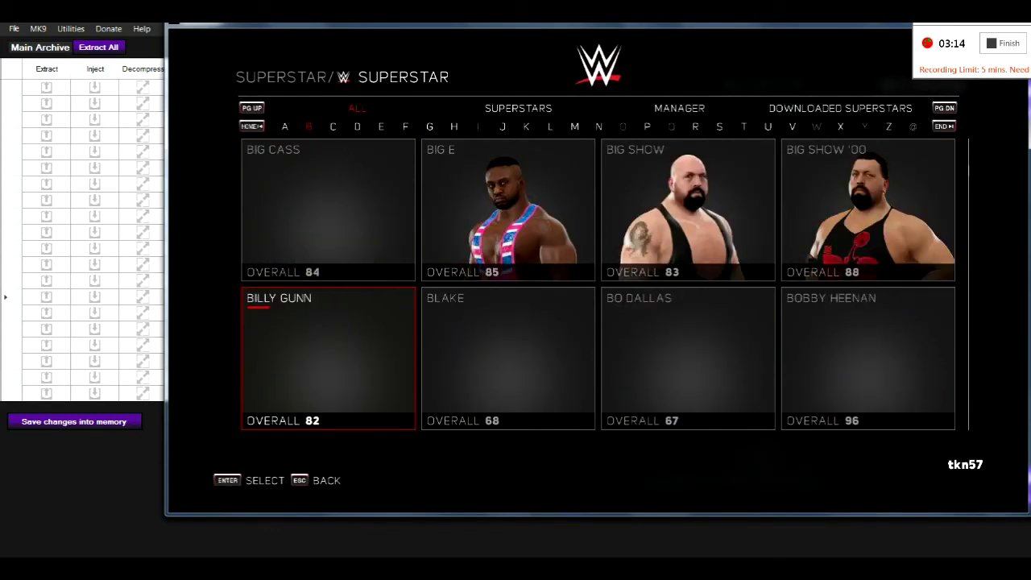
key(Down)
key(Down)
key(Down)
key(Down)
key(Down)
key(Down)
key(Down)
key(Down)
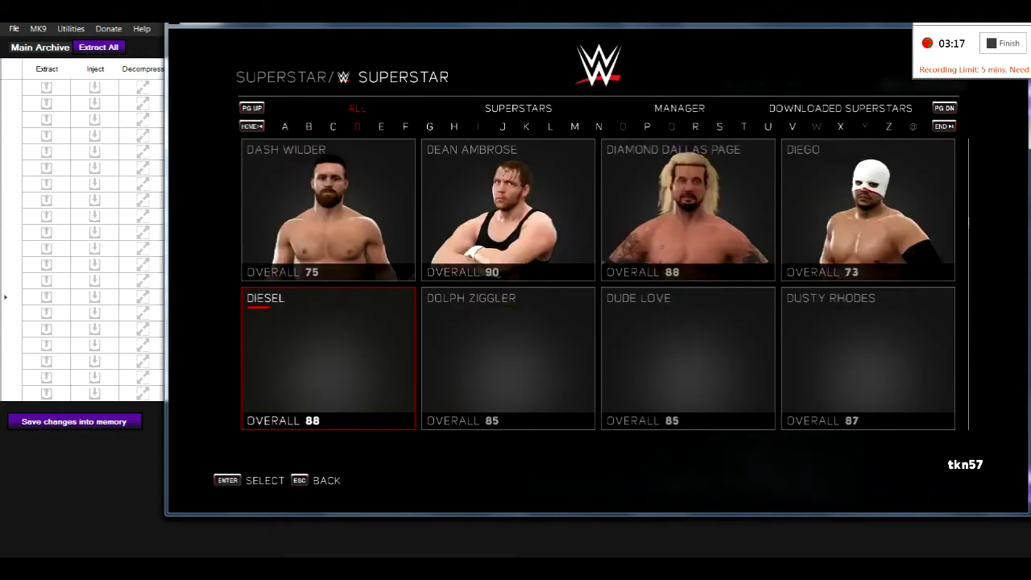
key(Down)
key(Down)
key(Down)
key(Down)
key(Down)
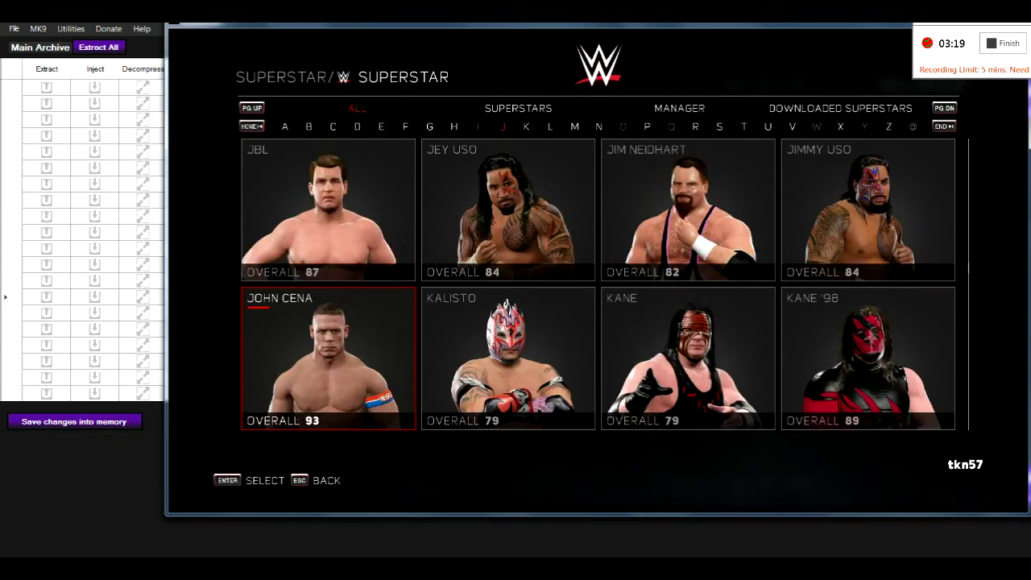
key(Right)
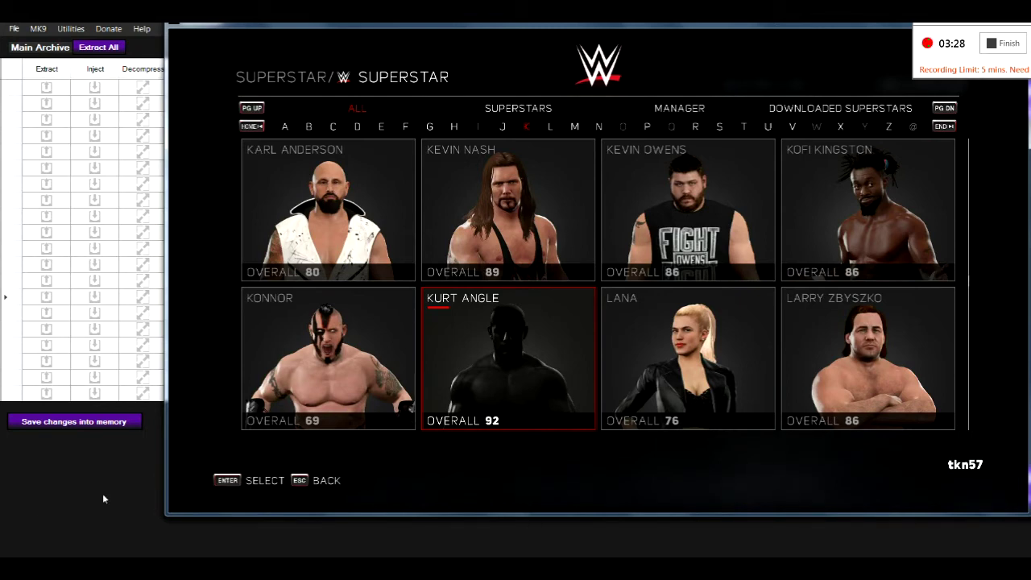
Switch back to X-Packer and open movesets_dump.save as the WWE 2K17 PC save's moveset dump.
click(181, 475)
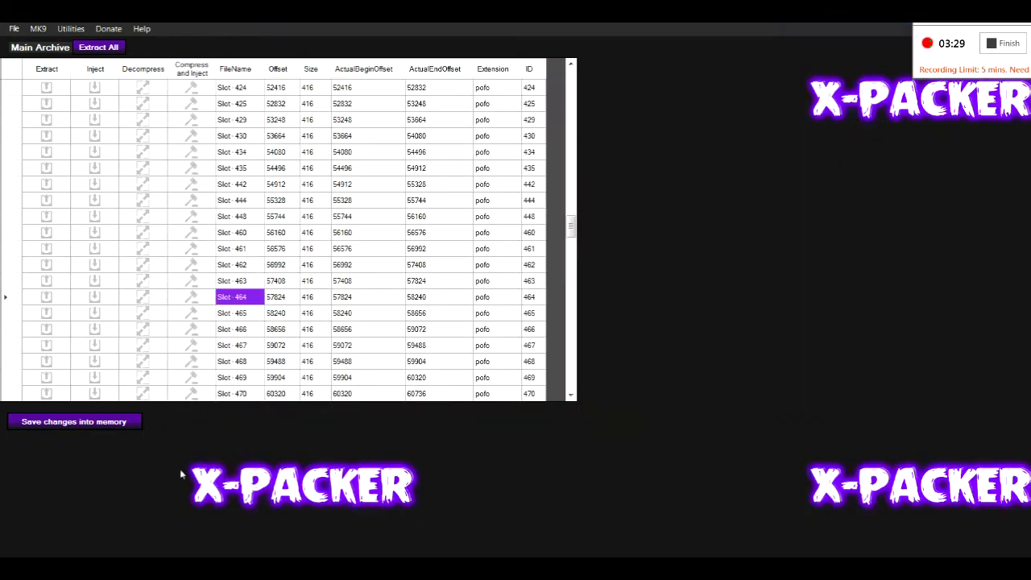
click(14, 29)
mouse_move(15, 43)
mouse_move(292, 170)
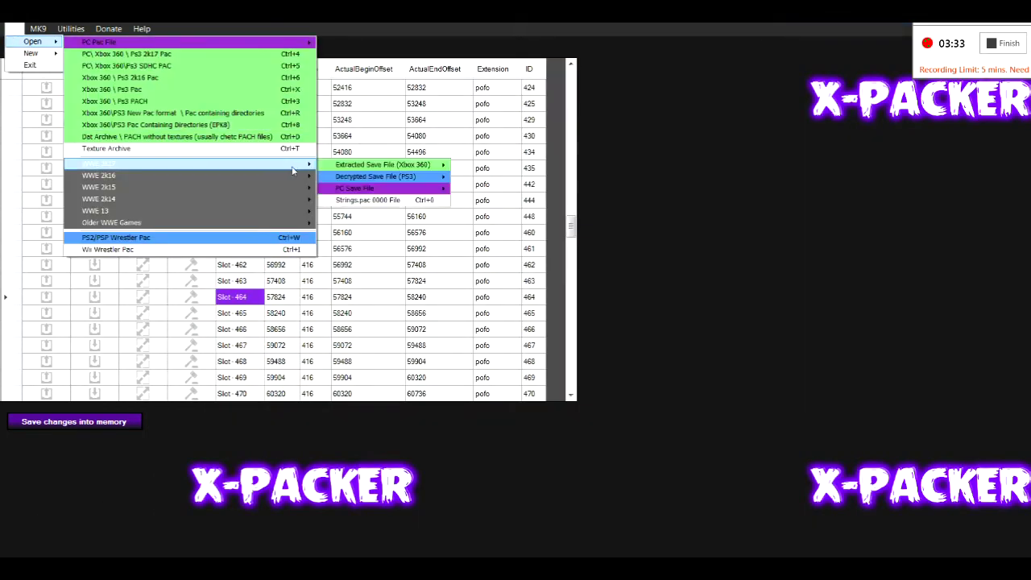
mouse_move(387, 191)
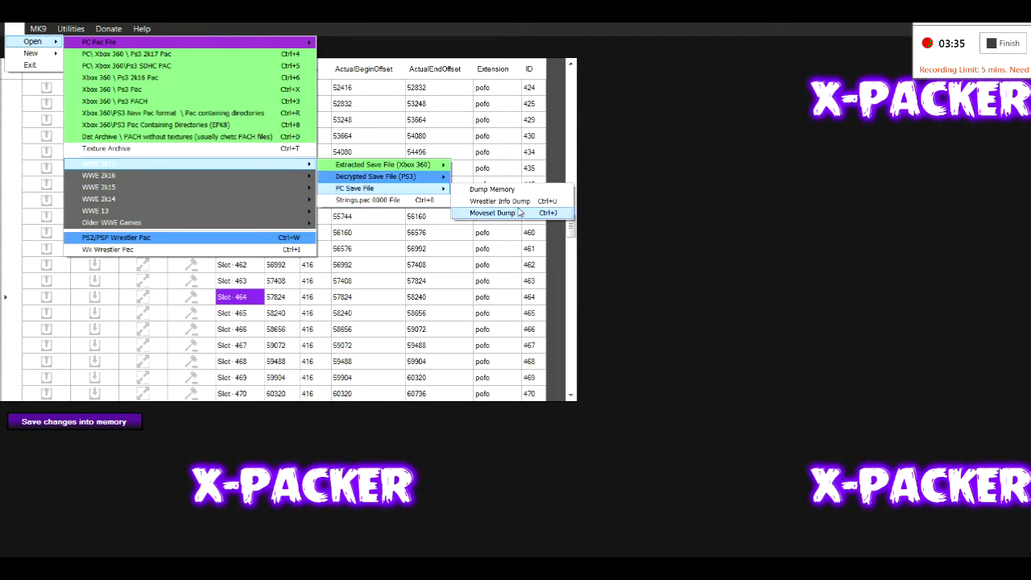
click(493, 213)
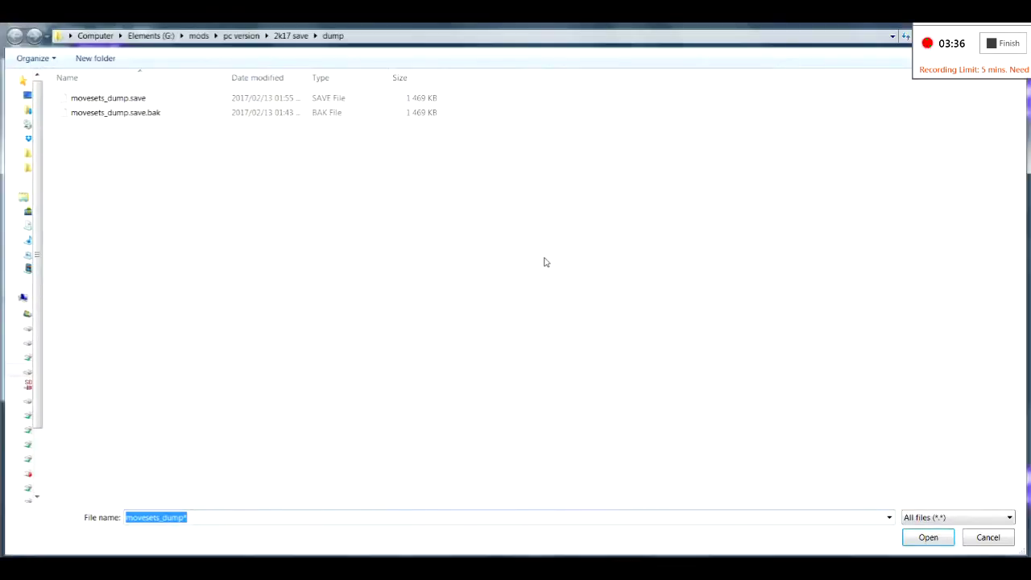
double_click(119, 99)
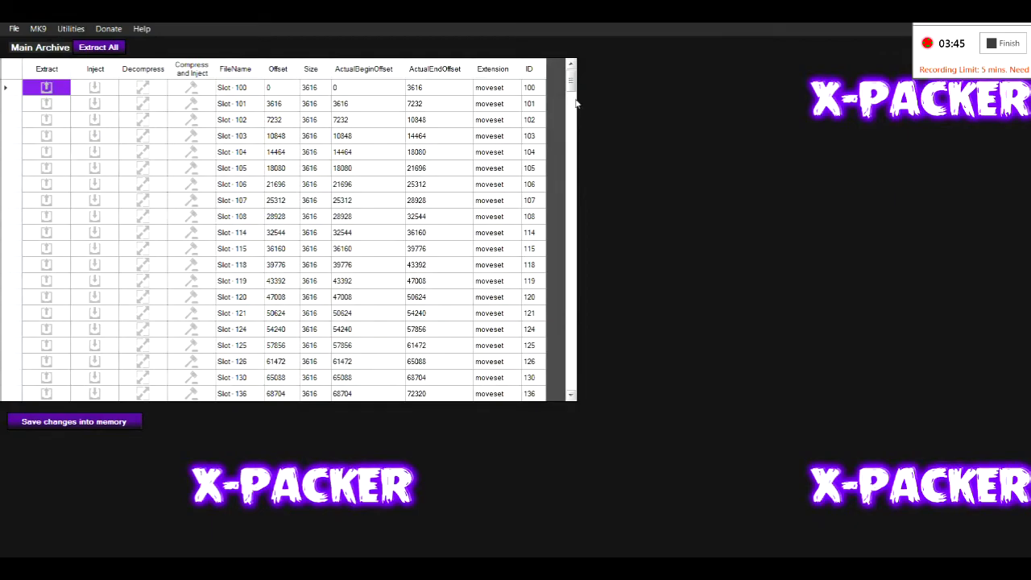
Inject Slot - 100.moveset into the Slot - 464 entry of the moveset dump and save the changes into memory.
drag(572, 78, 572, 226)
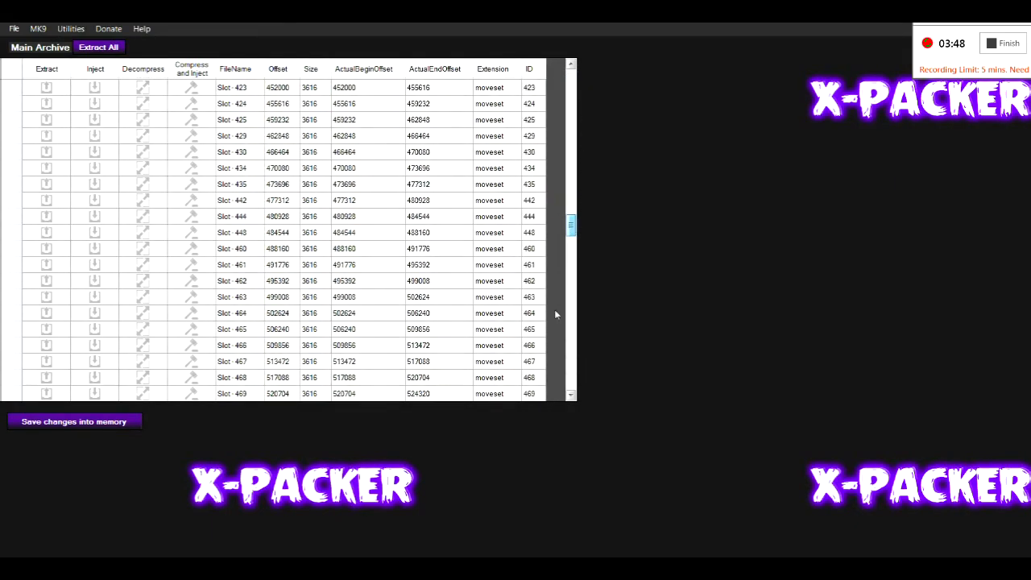
click(95, 315)
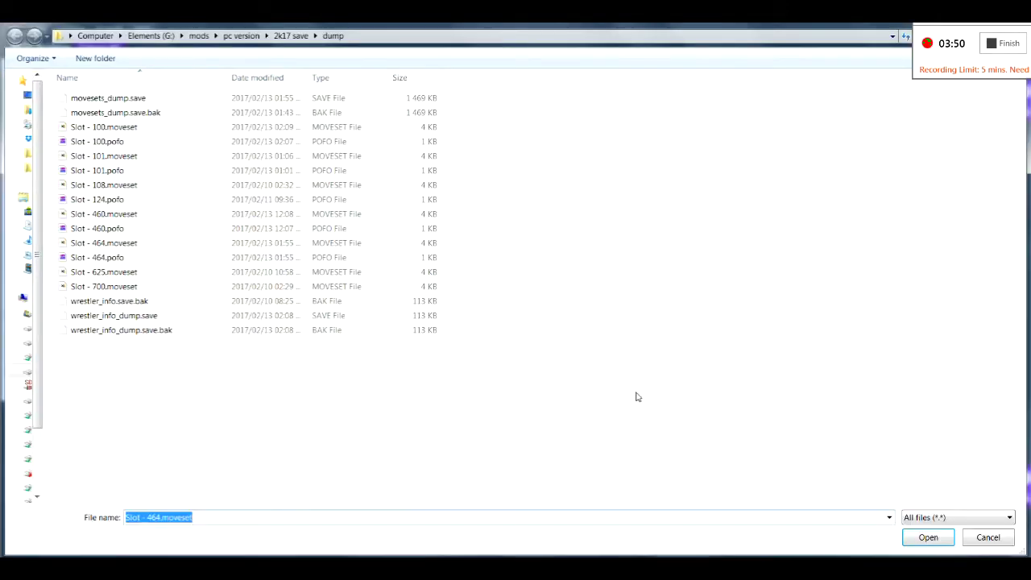
double_click(105, 127)
click(547, 330)
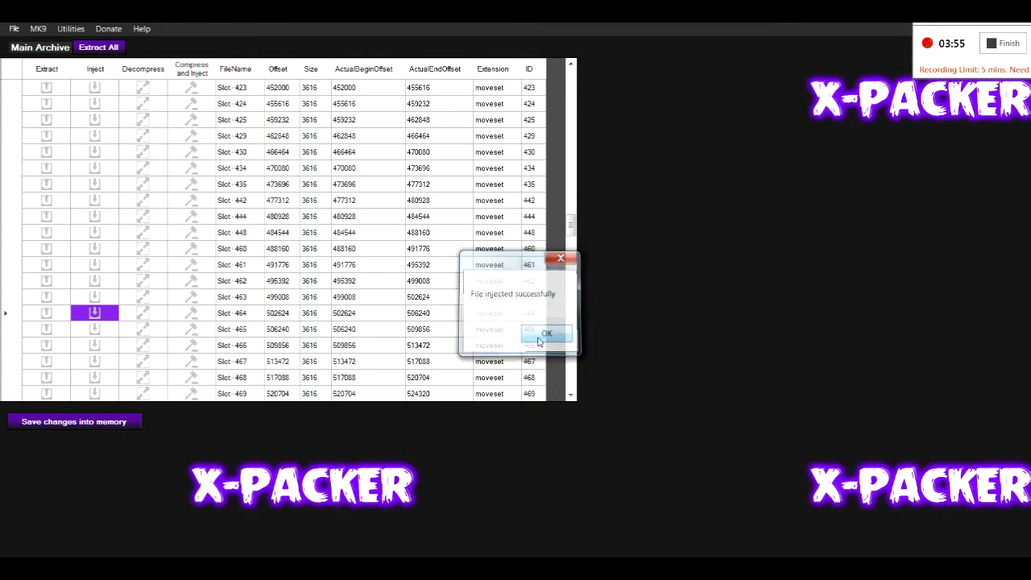
click(46, 423)
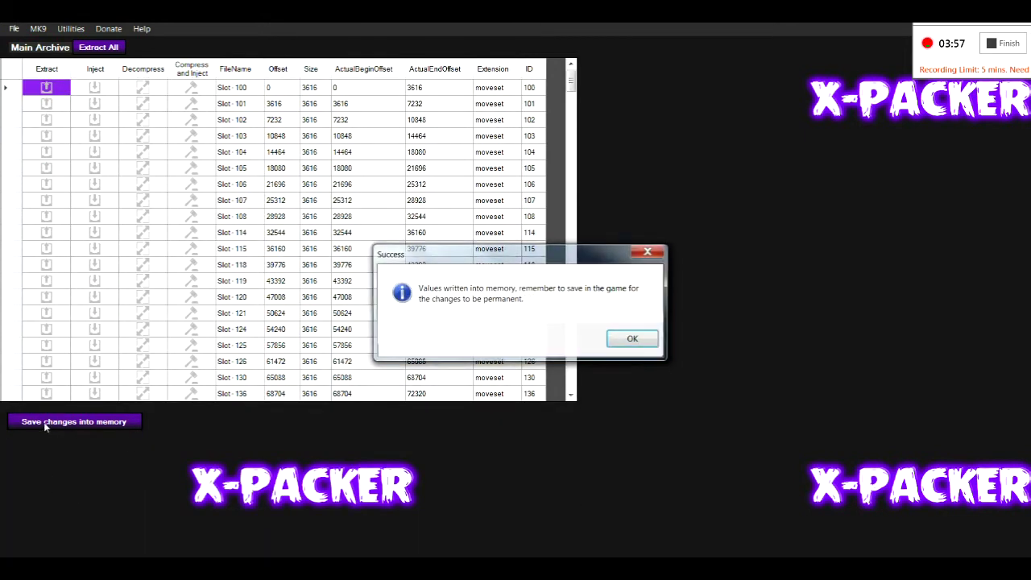
click(633, 340)
Switch to WWE 2K17 and open Kurt Angle's custom move-set in Normal Edit.
key(alt+Tab)
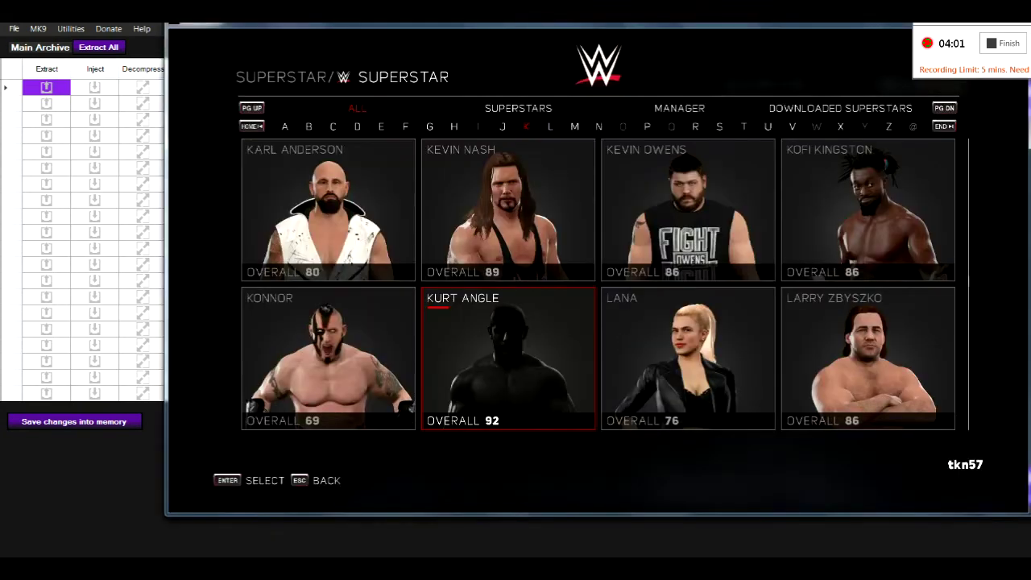
key(Return)
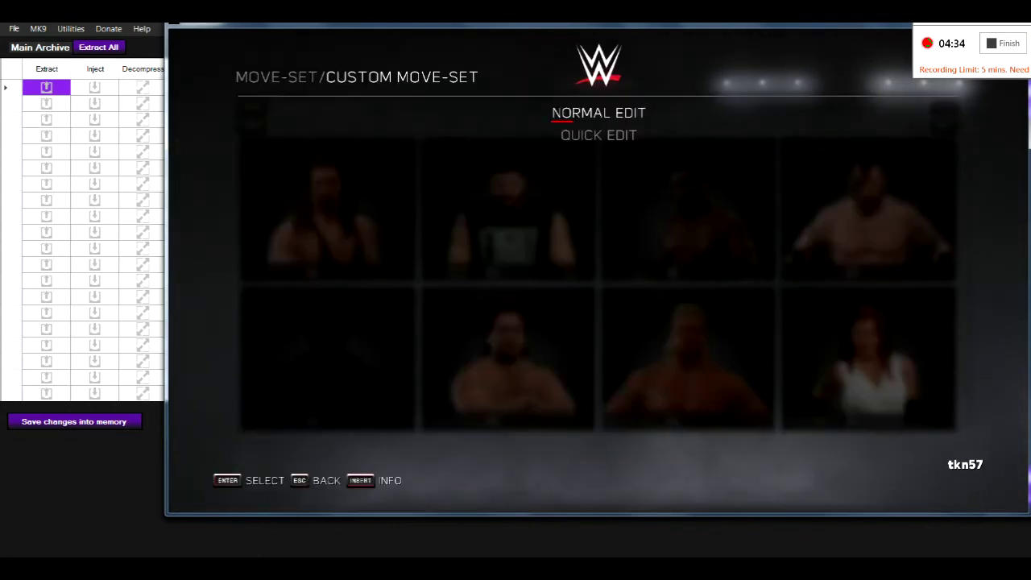
key(Return)
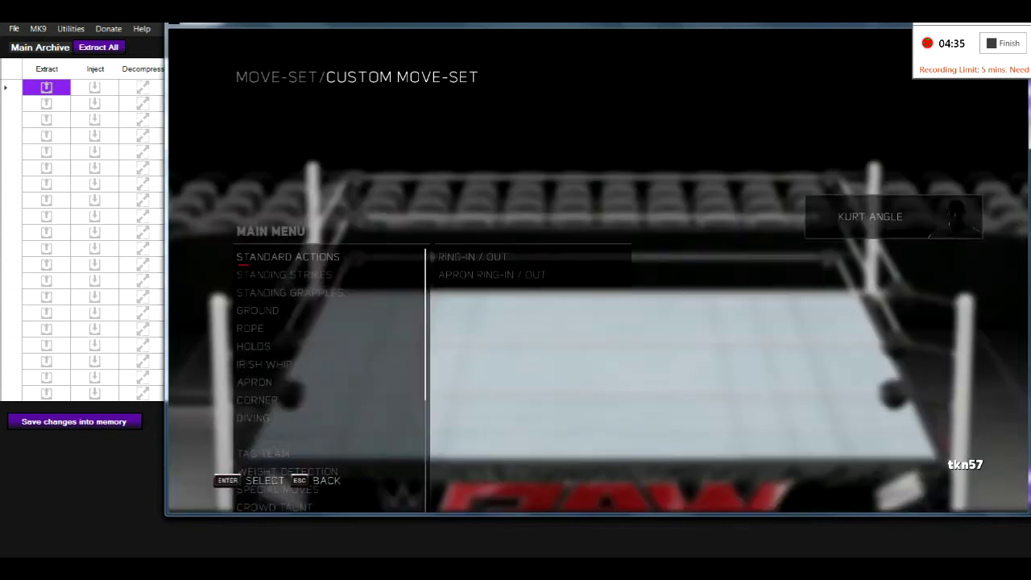
Look through the final categories of the move-set main menu, including Attributes, Skills and Abilities.
key(Up)
key(Up)
key(Up)
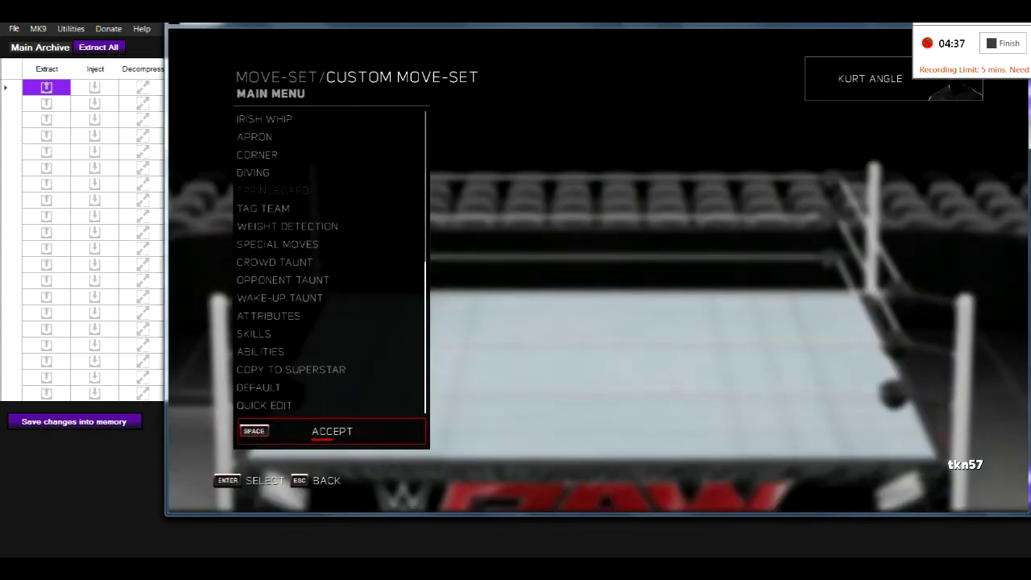
key(Up)
key(Up)
key(Up)
key(Up)
key(Up)
key(Up)
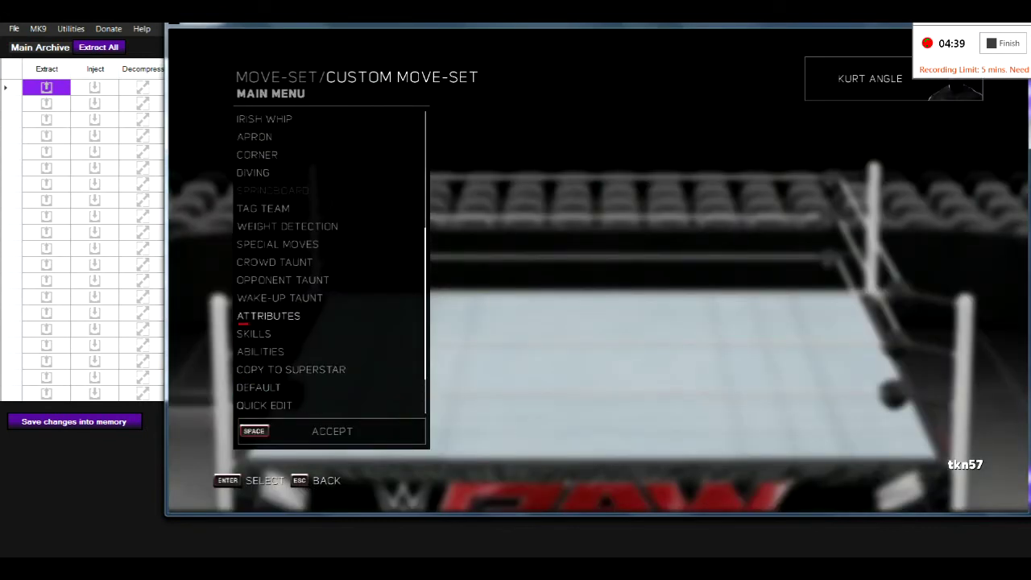
key(Down)
key(Down)
key(Down)
key(Down)
key(Down)
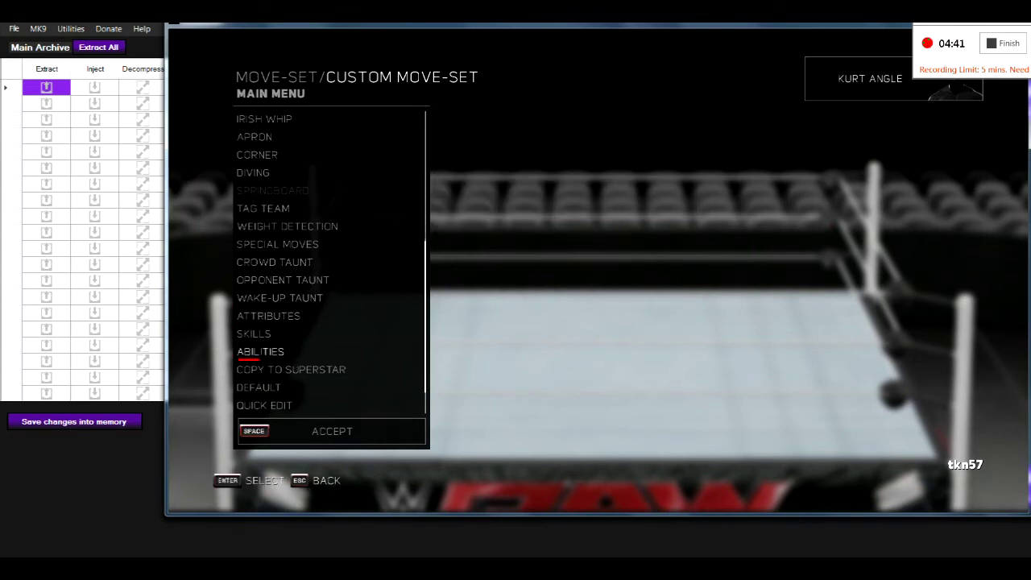
Examine the finishers under Special Moves in Kurt Angle's move-set, leaving the move-set editor when done.
key(Up)
key(Up)
key(Up)
key(Up)
key(Up)
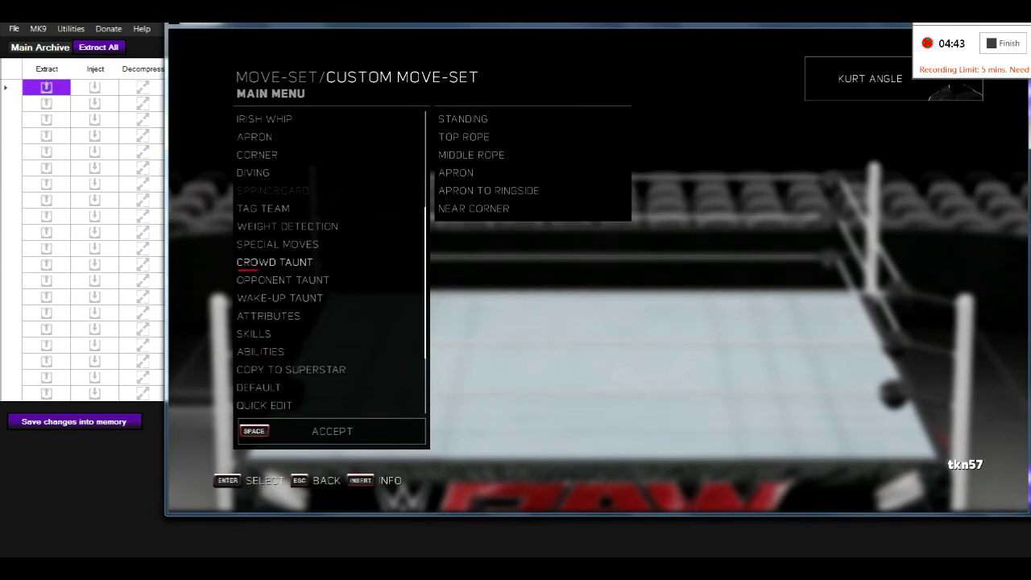
key(Return)
key(Down)
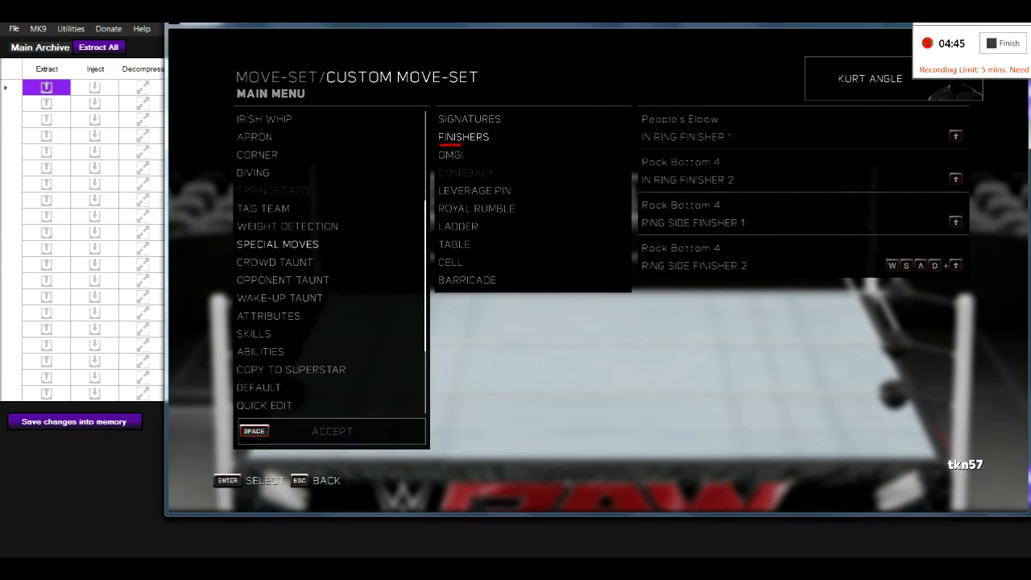
key(Escape)
key(Escape)
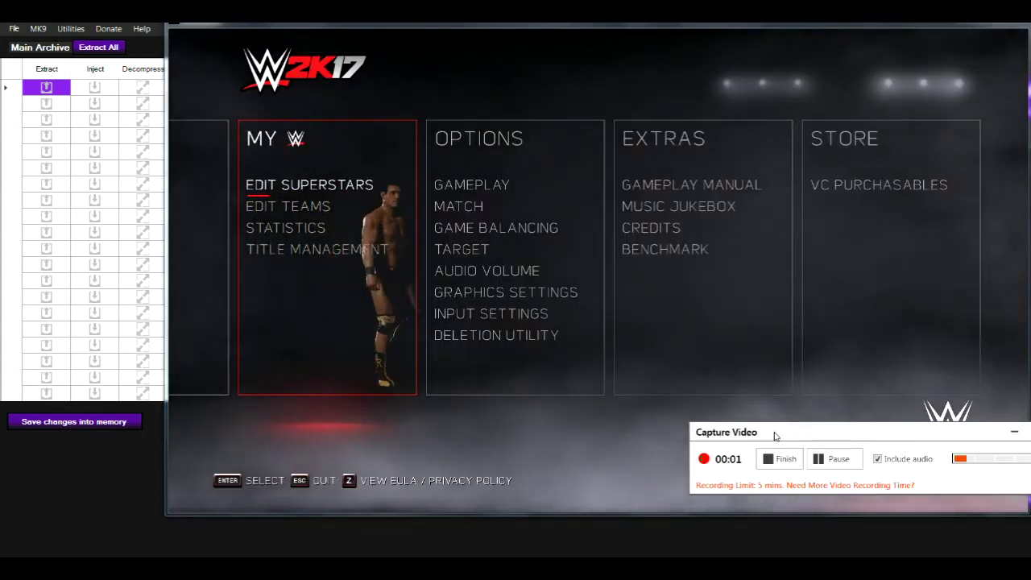
Open Edit Superstars under My WWE and set Aiden English's crowd reaction to Cheer.
drag(777, 436, 965, 497)
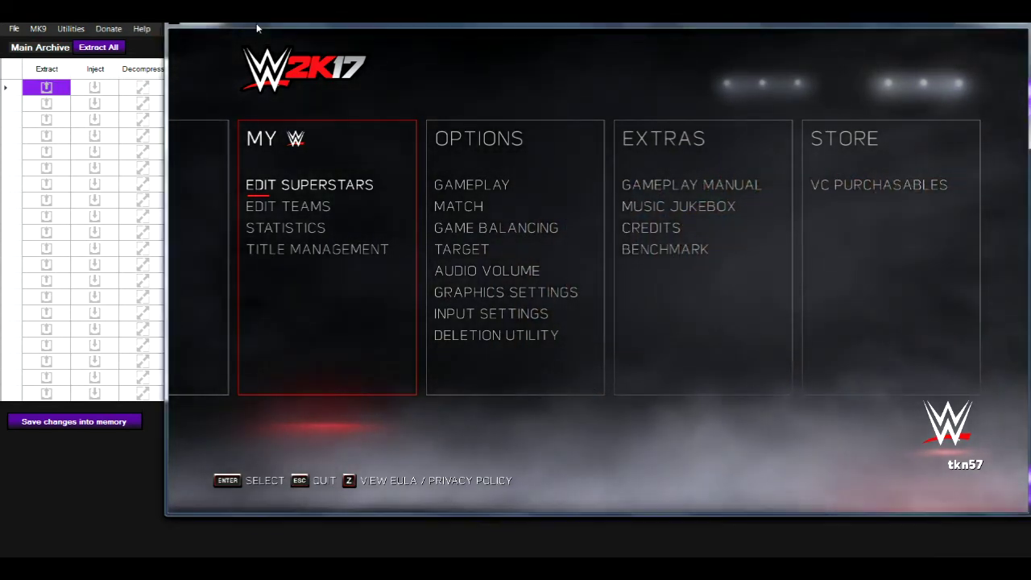
key(Left)
key(Right)
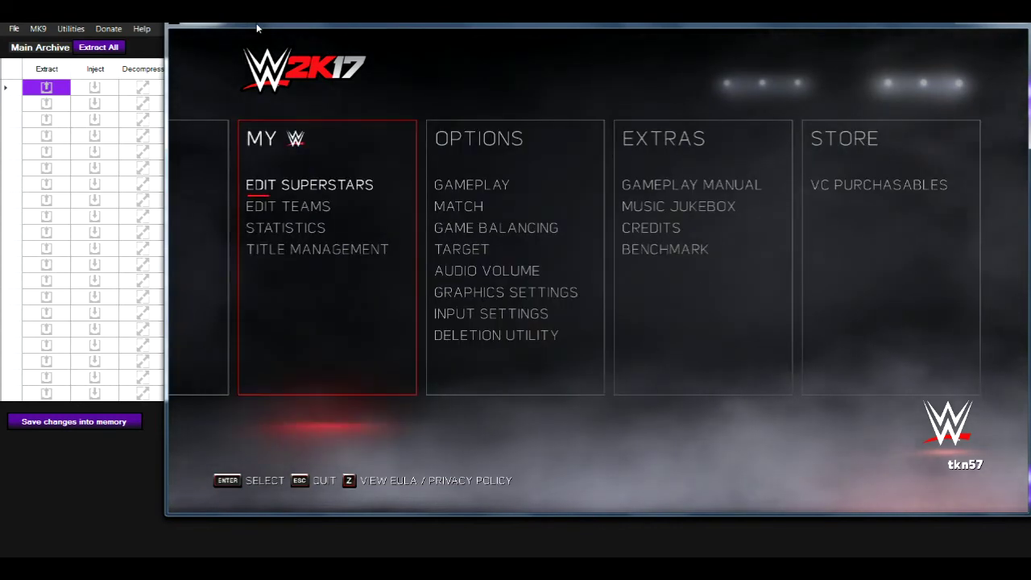
key(Return)
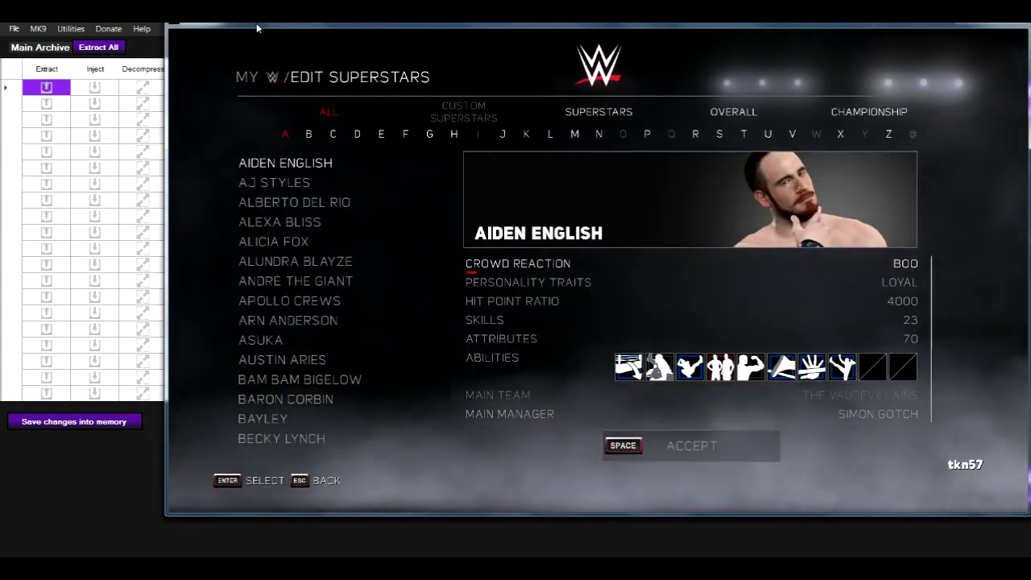
key(Return)
key(Up)
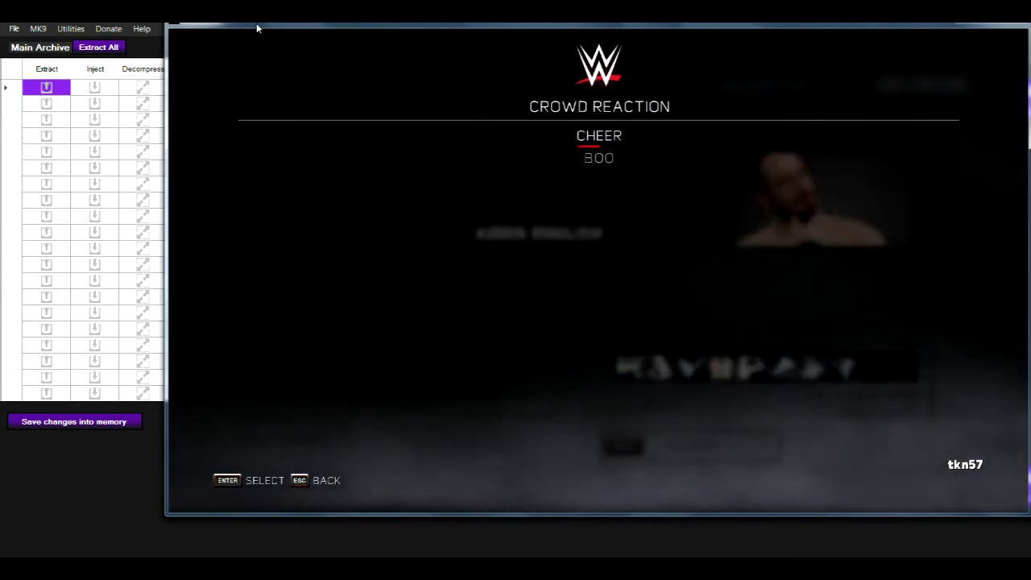
key(Return)
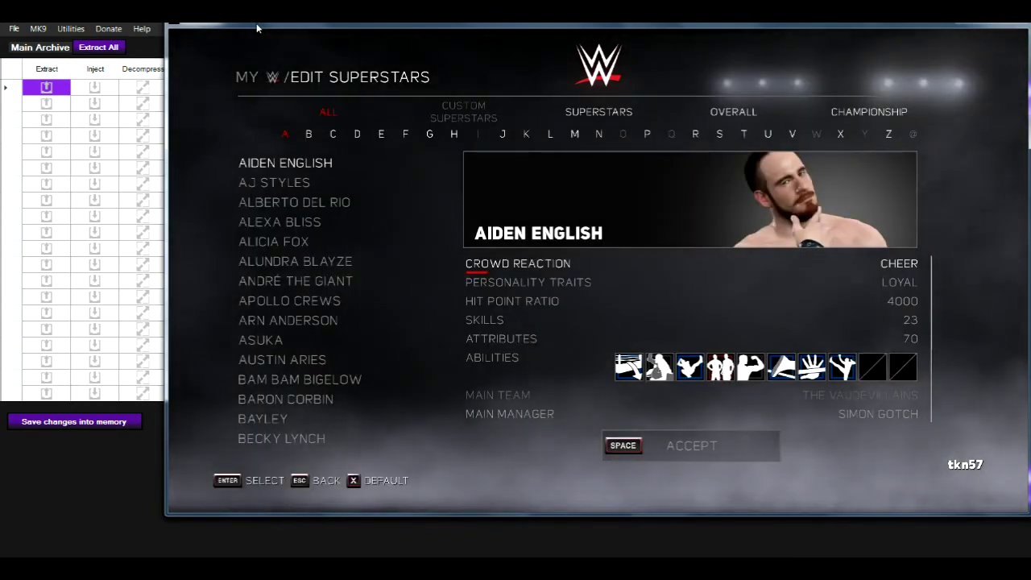
key(Escape)
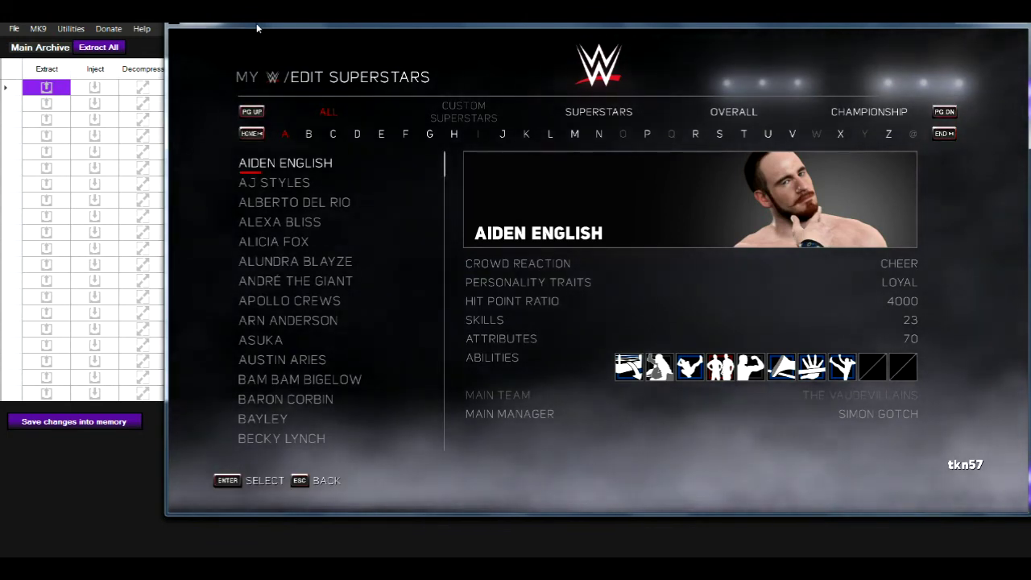
Find Kurt Angle in the Edit Superstars list, check his profile details, and return to the main menu.
key(Down)
key(Down)
key(Down)
key(Down)
key(Down)
key(Down)
key(Down)
key(Down)
key(Down)
key(Down)
key(Down)
key(Down)
key(Down)
key(Down)
key(Down)
key(Down)
key(Down)
key(Down)
key(Down)
key(Down)
key(Down)
key(Down)
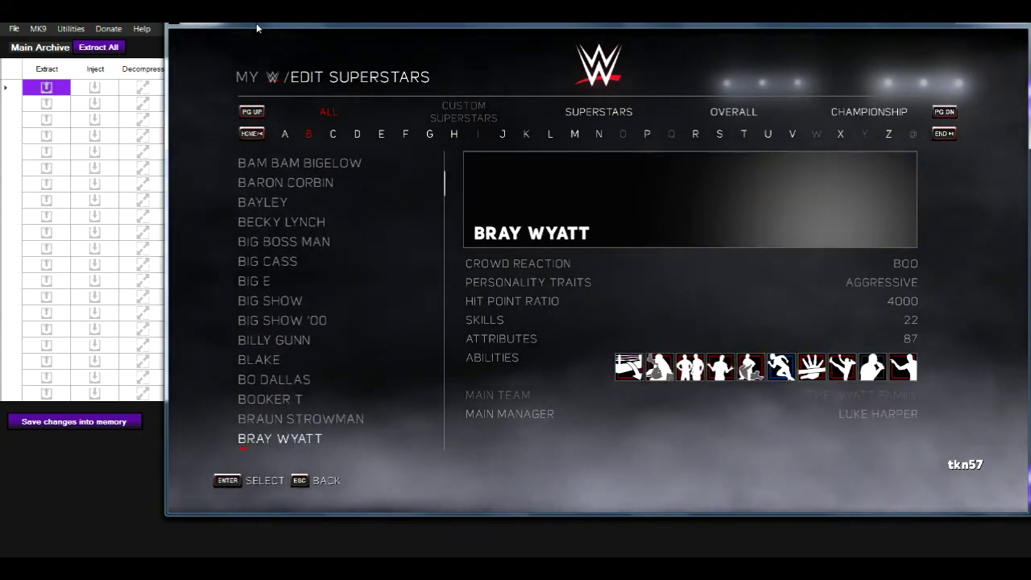
key(Down)
key(Down)
key(Down)
key(Down)
key(Down)
key(Down)
key(Down)
key(Down)
key(Down)
key(Down)
key(Down)
key(Down)
key(Down)
key(Down)
key(Down)
key(Down)
key(Down)
key(Down)
key(Down)
key(Down)
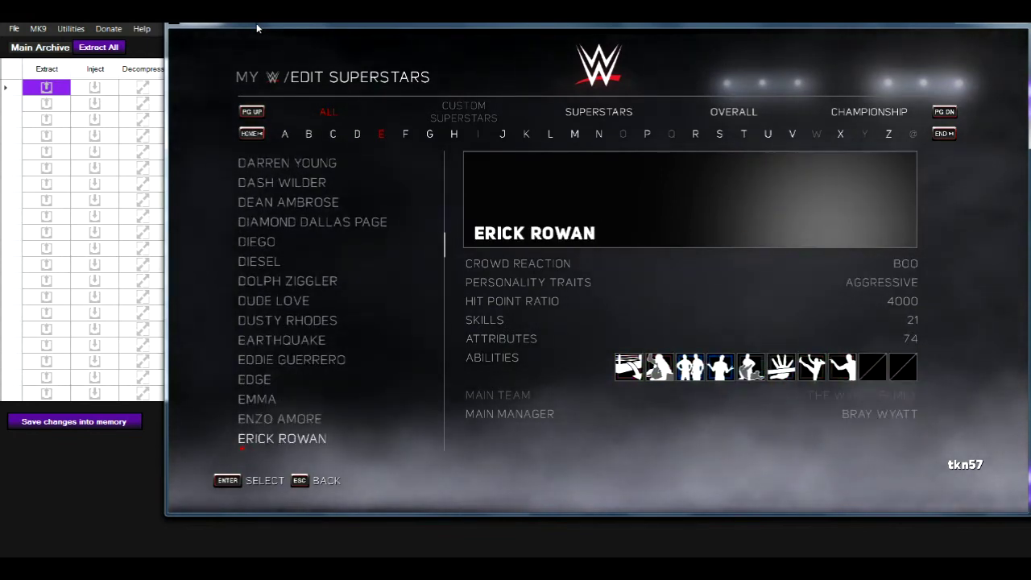
key(Down)
key(Down)
key(Down)
key(Down)
key(Down)
key(Down)
key(Down)
key(Down)
key(Down)
key(Down)
key(Down)
key(Down)
key(Down)
key(Down)
key(Down)
key(Down)
key(Down)
key(Down)
key(Down)
key(Down)
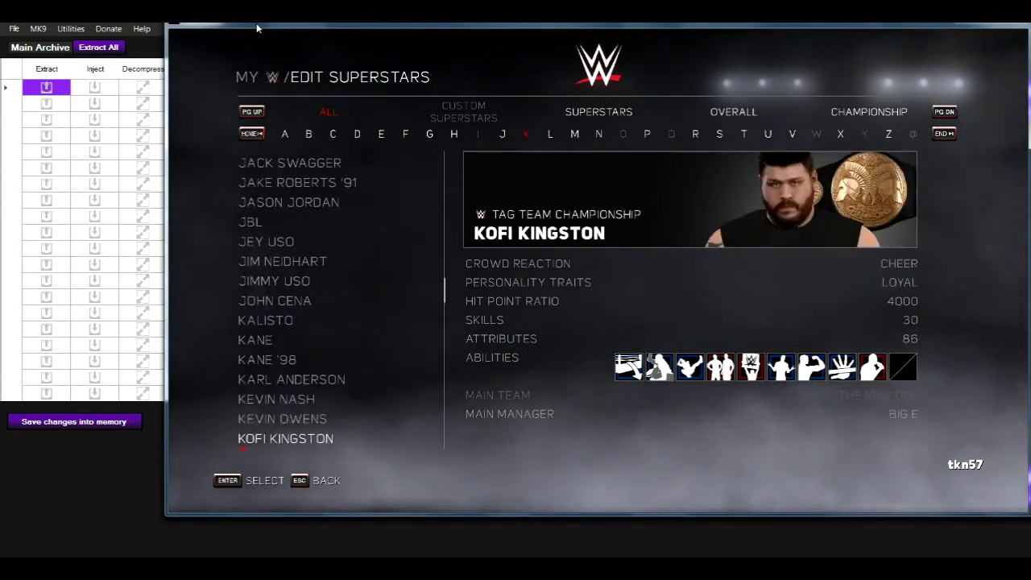
key(Up)
key(Up)
key(Down)
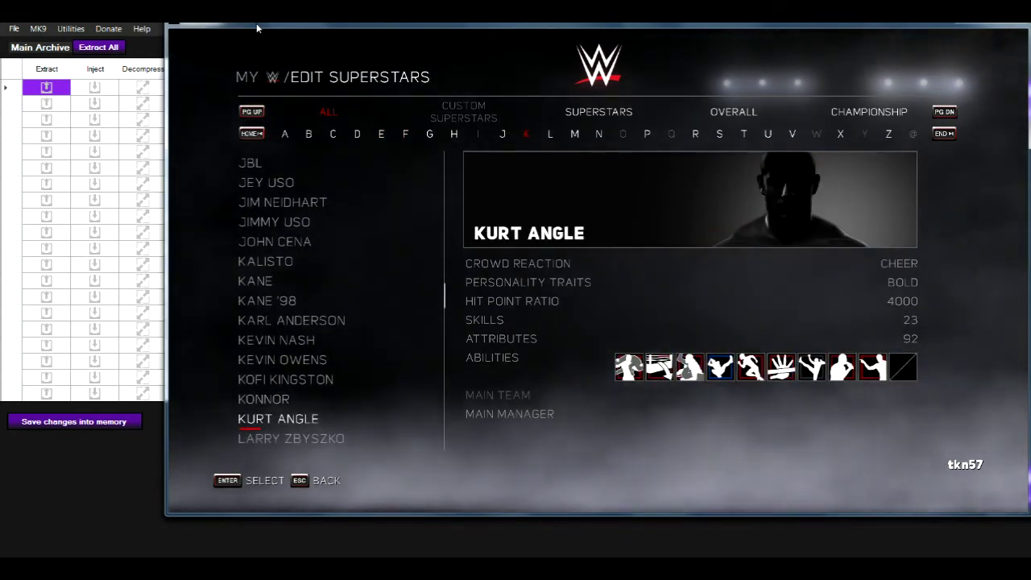
key(Escape)
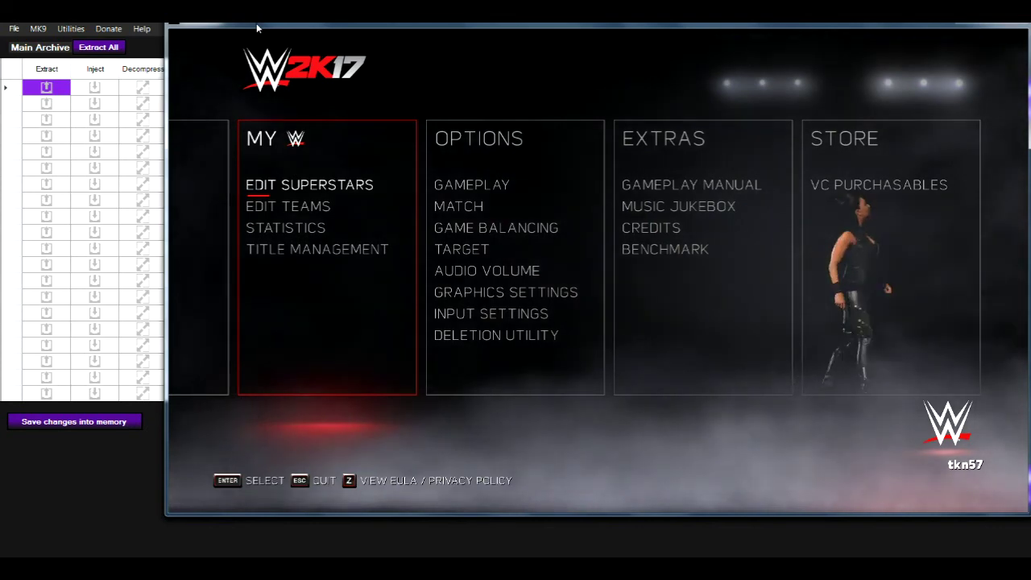
Switch to X-Packer and view the Entrance Editor values for the Slot - 346 moveset, closing the editor without injecting.
key(alt+Tab)
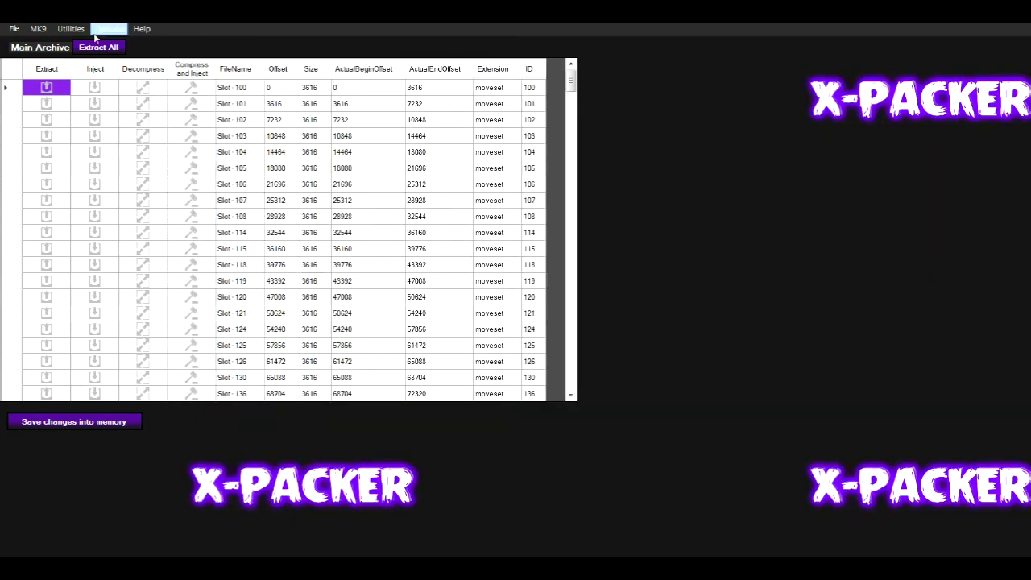
drag(569, 85, 572, 179)
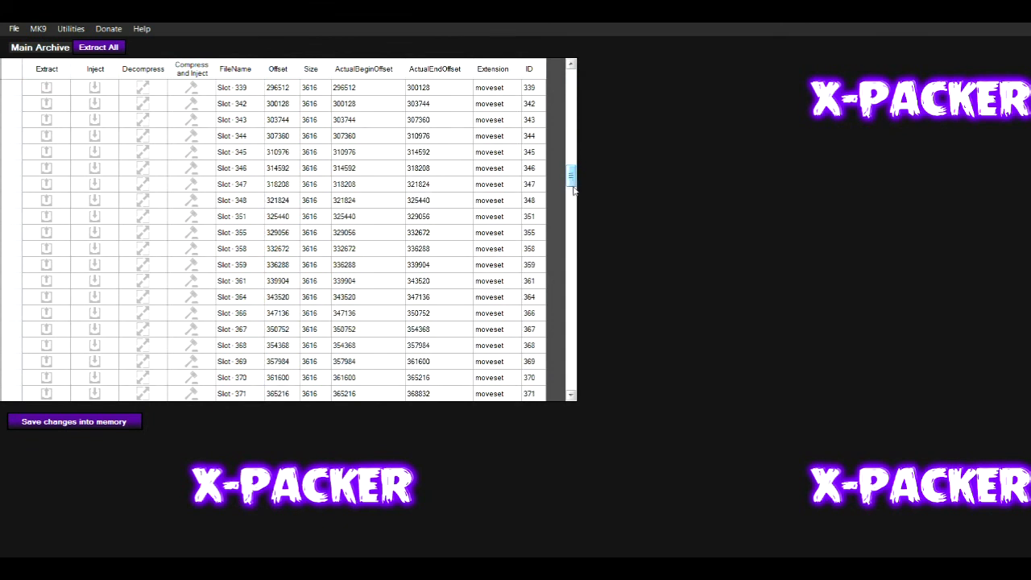
click(240, 170)
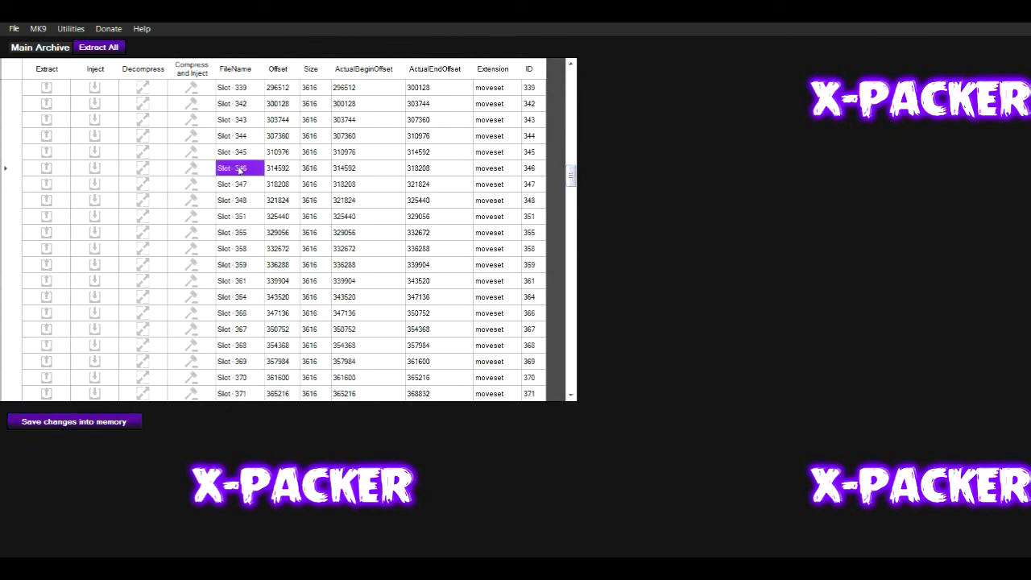
double_click(240, 170)
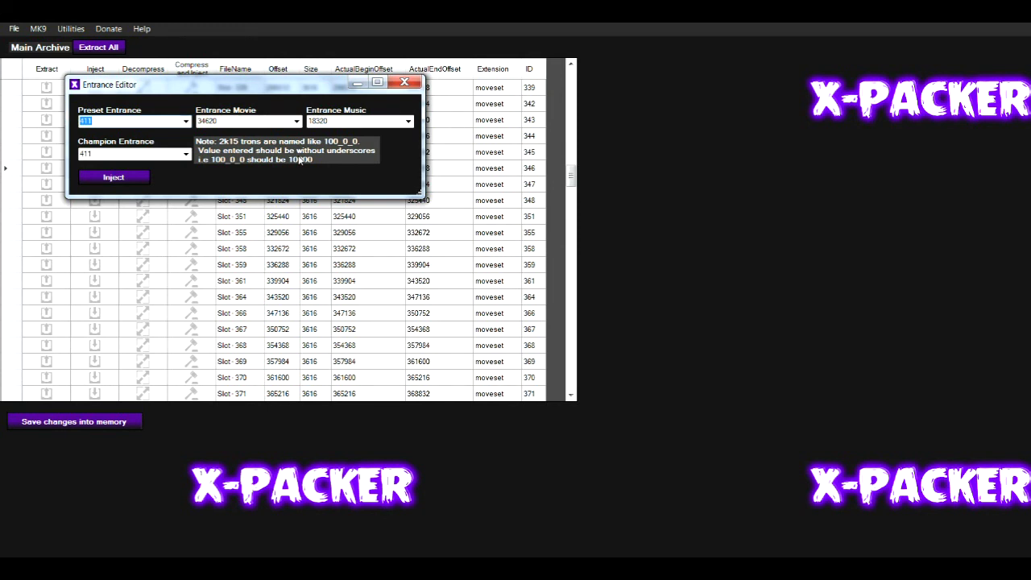
click(405, 84)
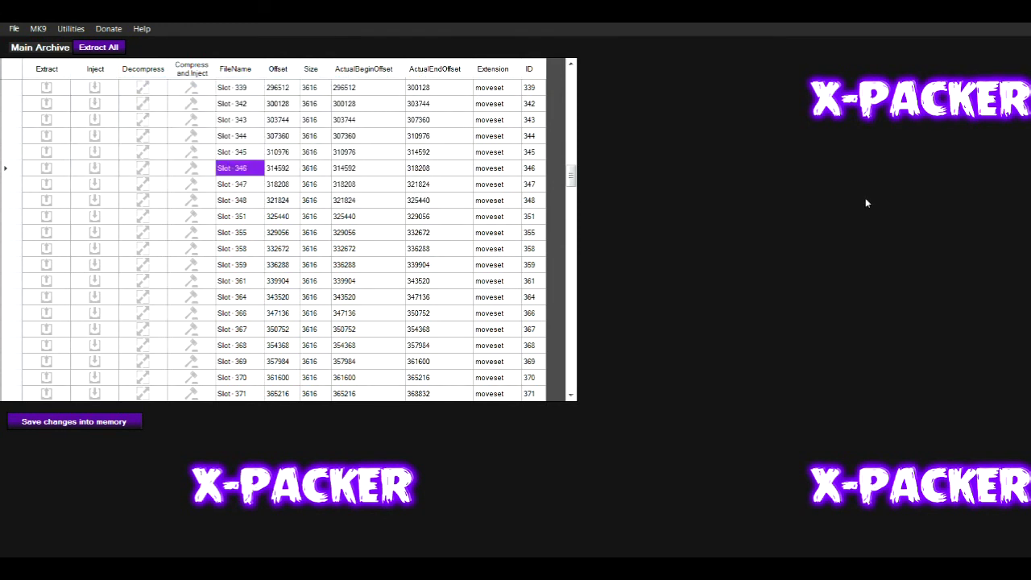